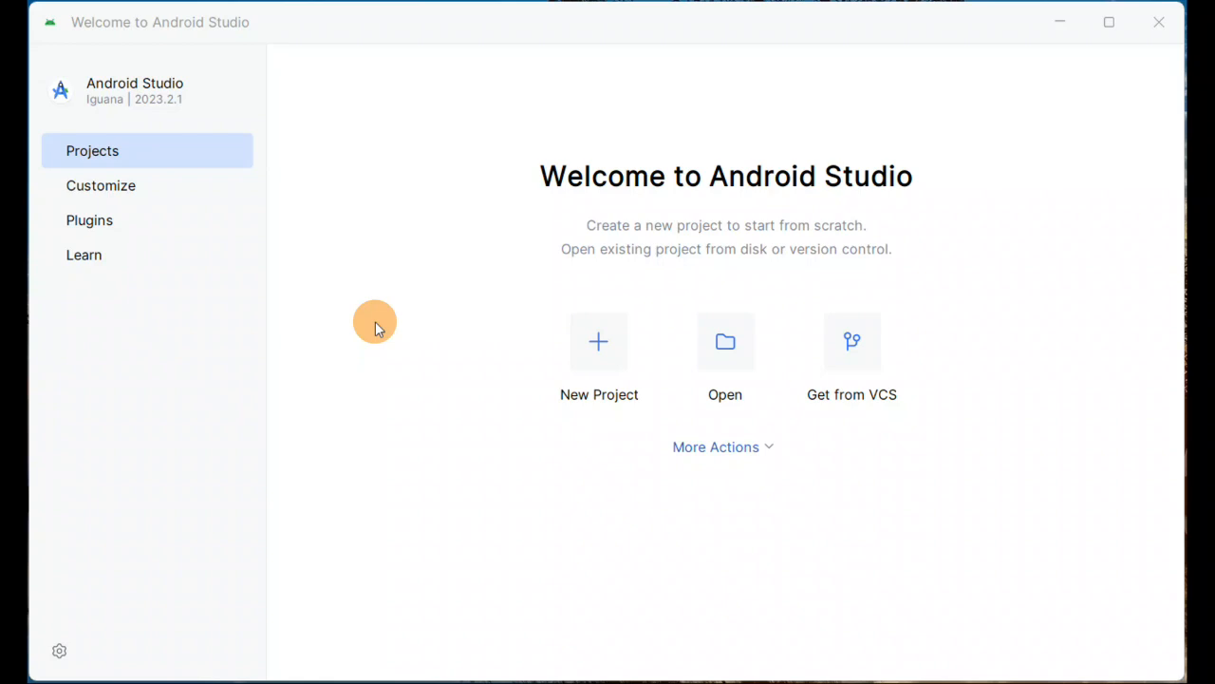
Step: Start a new project and view the Wear OS, Television, Automotive, and Phone and Tablet template categories
click(386, 205)
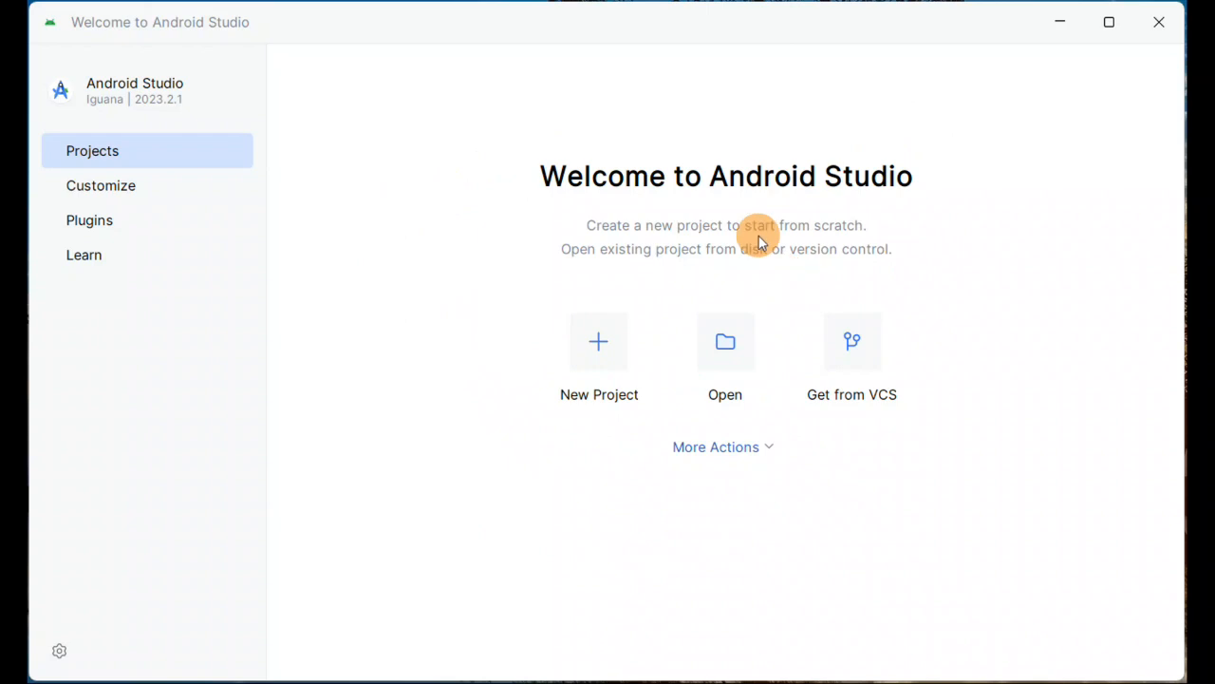
click(595, 349)
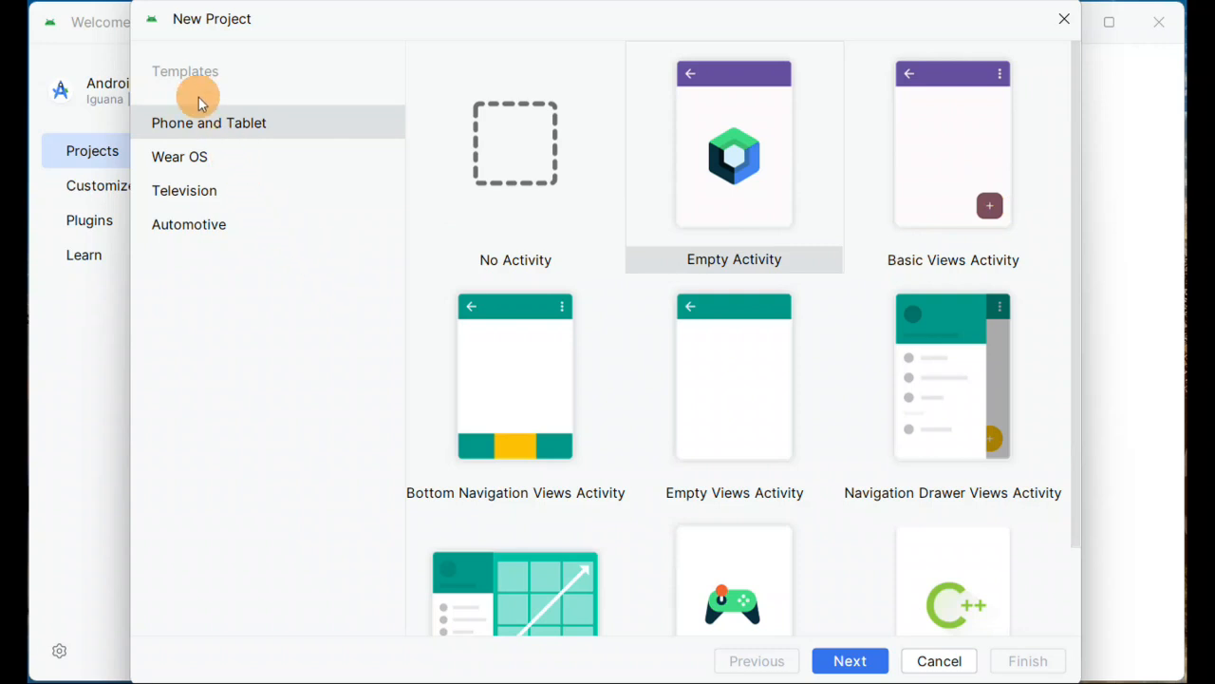
click(174, 167)
click(181, 200)
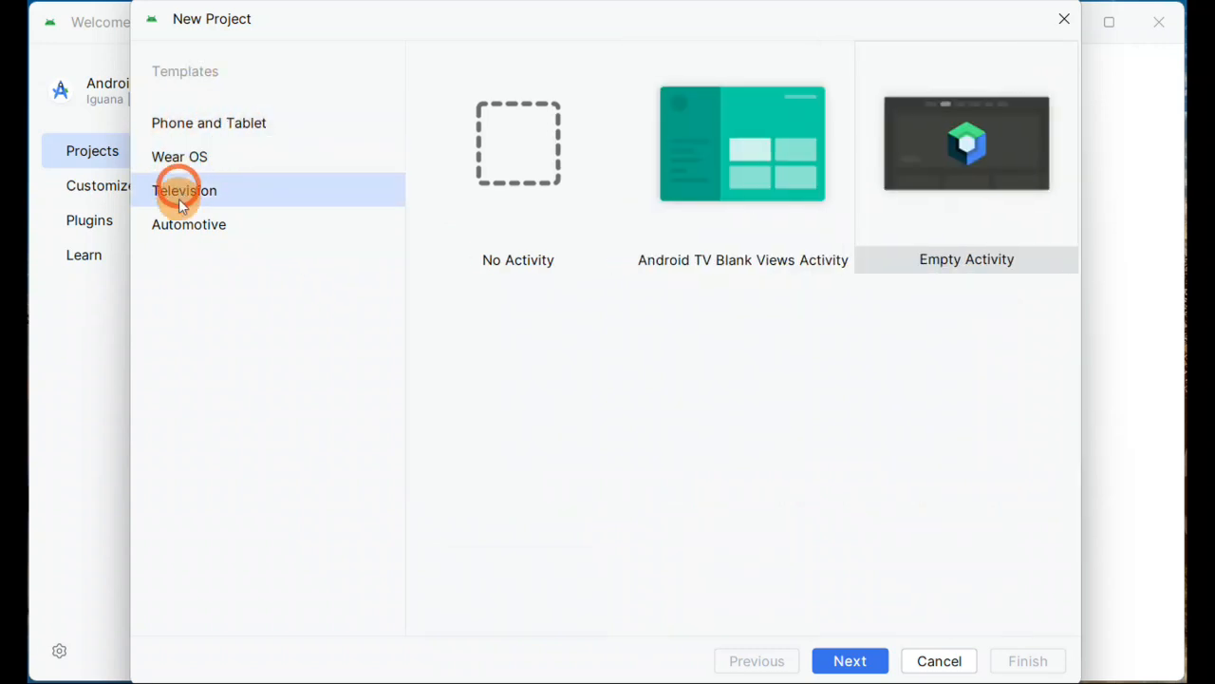
click(180, 233)
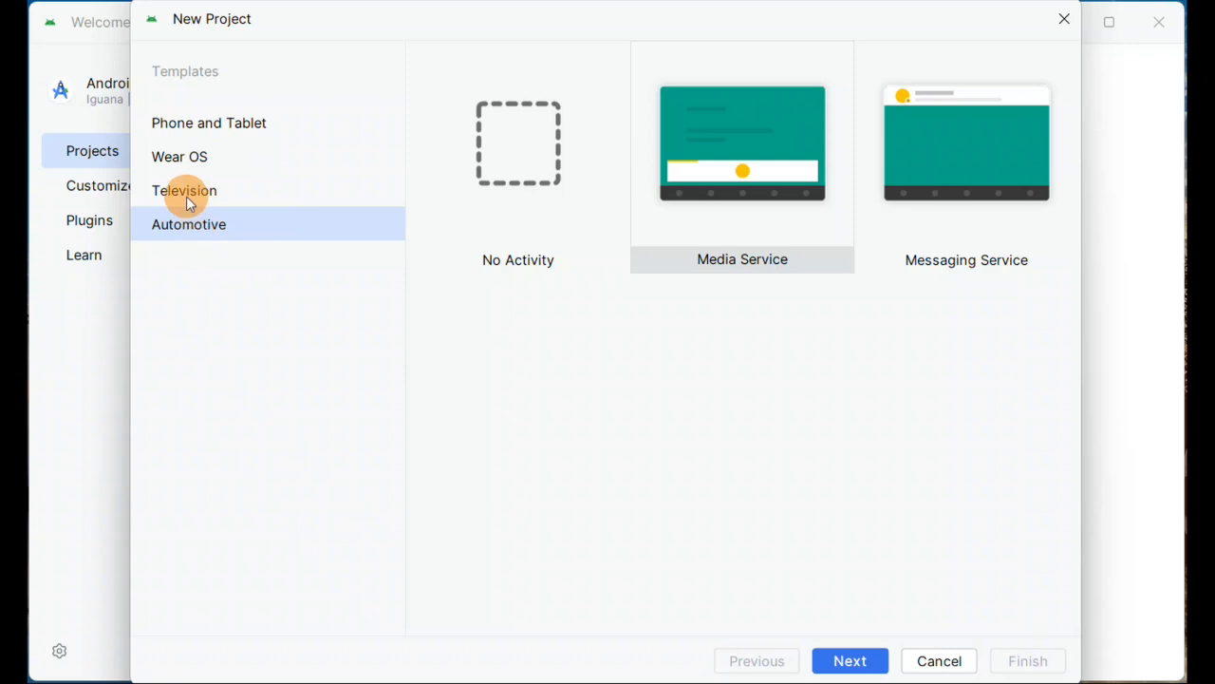
click(186, 196)
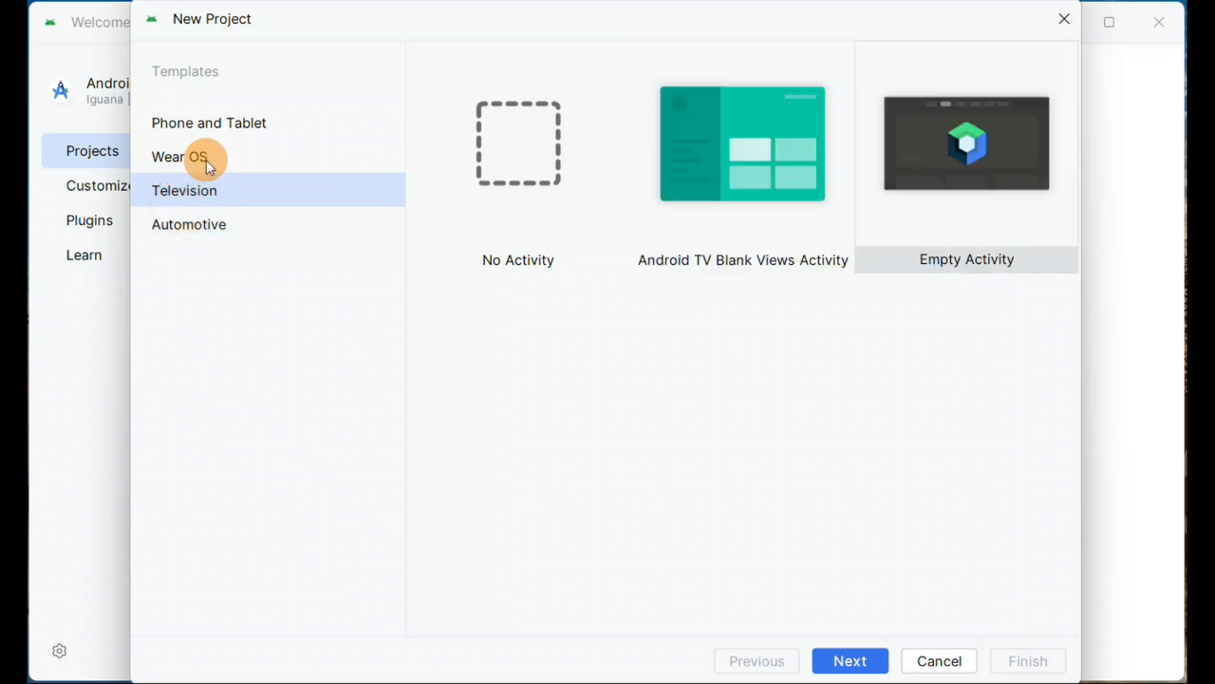
click(206, 160)
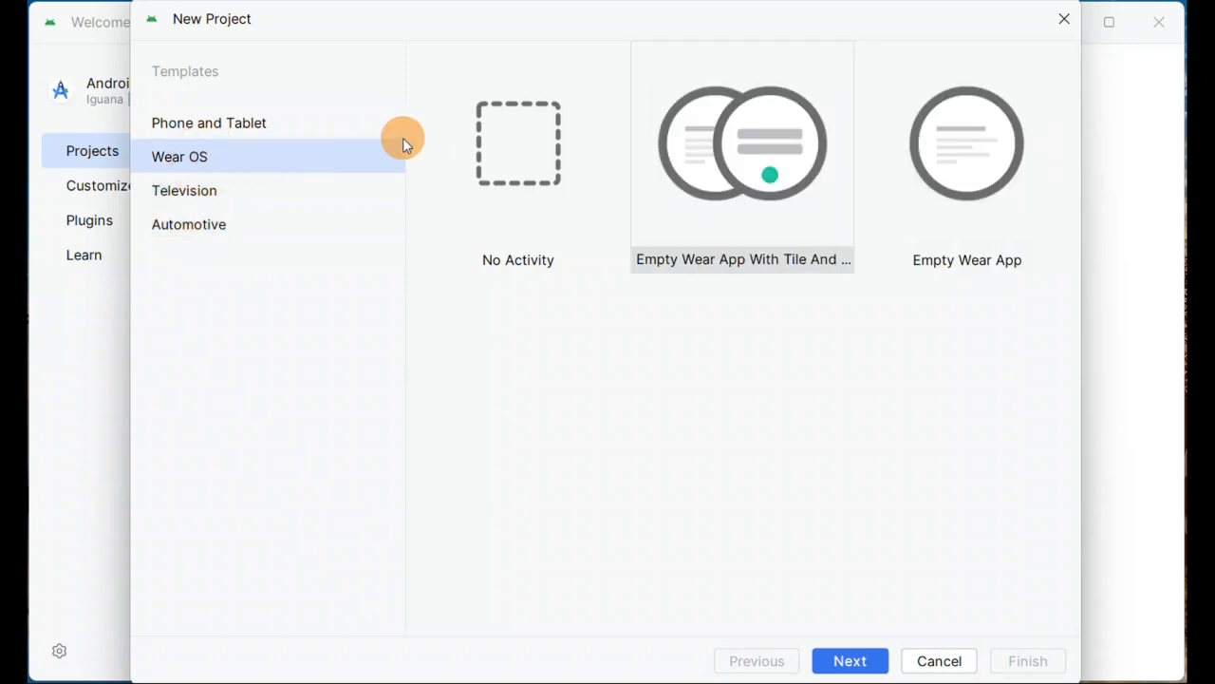
click(214, 126)
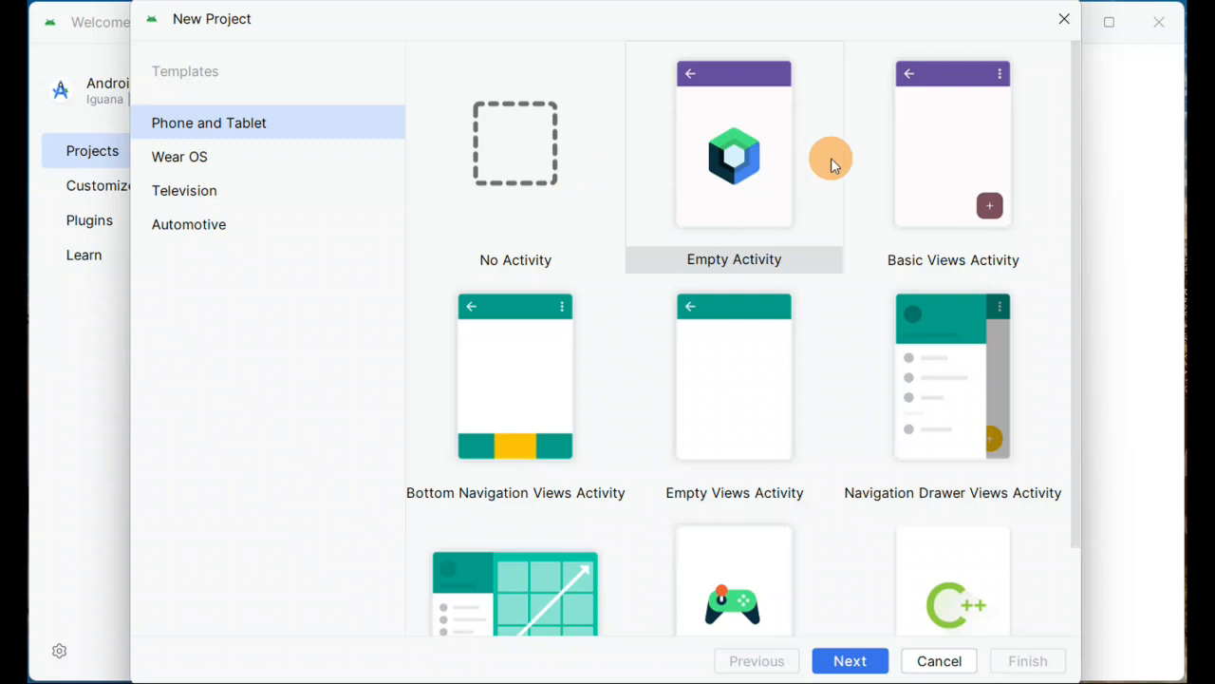
Step: Examine the Phone and Tablet activity templates one by one, from No Activity through Native C++
drag(1076, 143, 1052, 120)
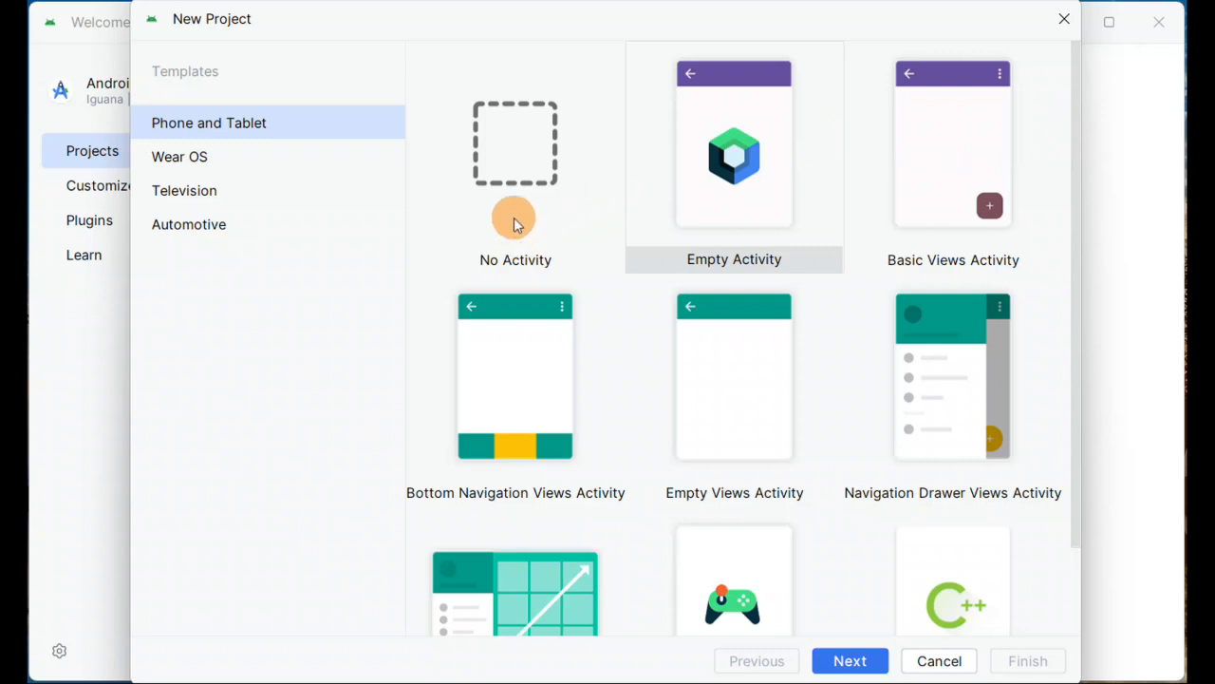
click(511, 152)
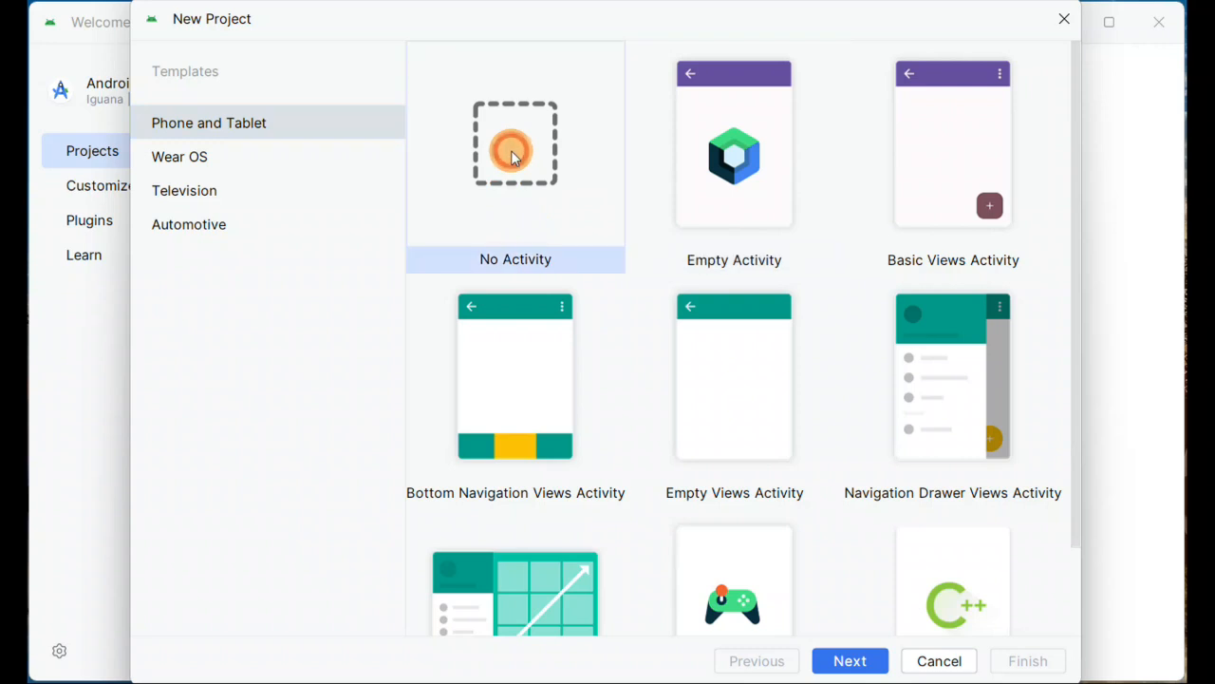
click(731, 170)
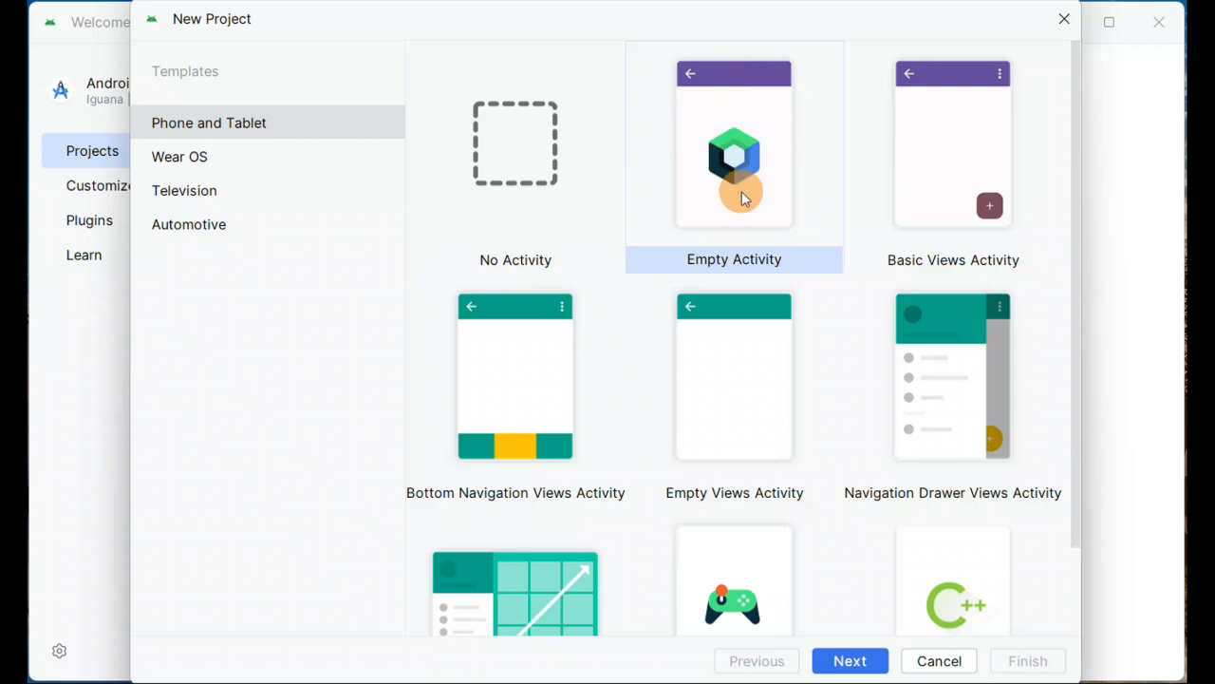
mouse_move(1072, 204)
mouse_down()
mouse_move(1074, 271)
mouse_move(1071, 180)
mouse_up()
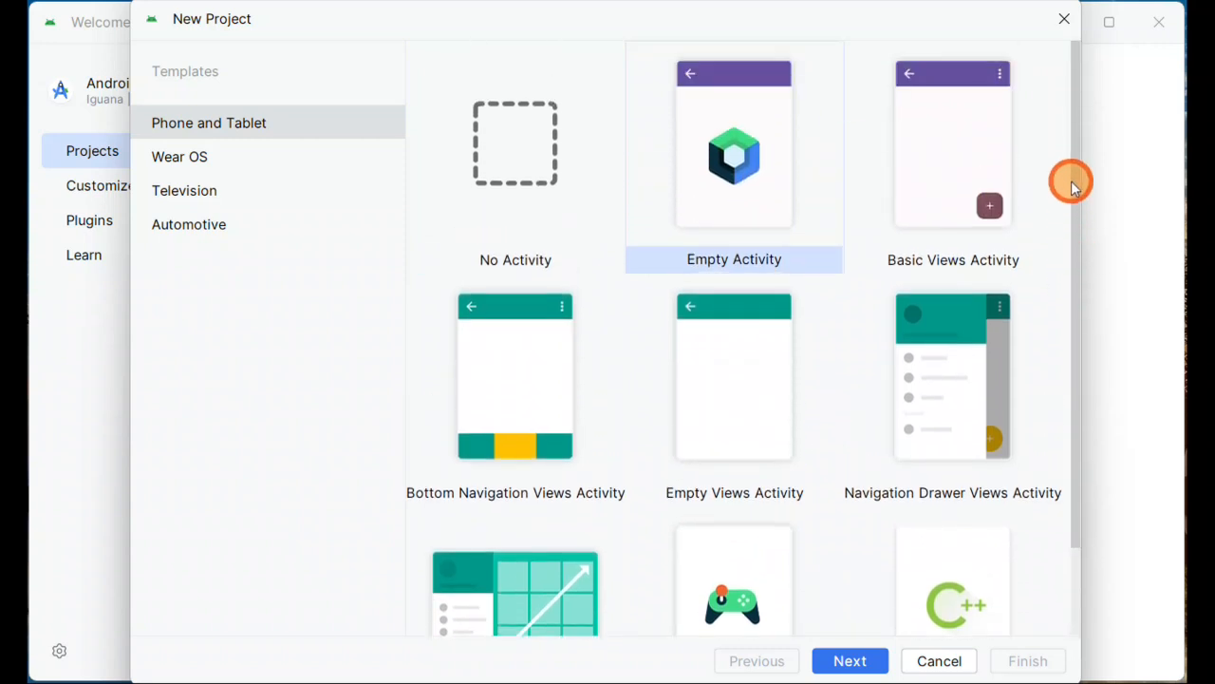
click(957, 190)
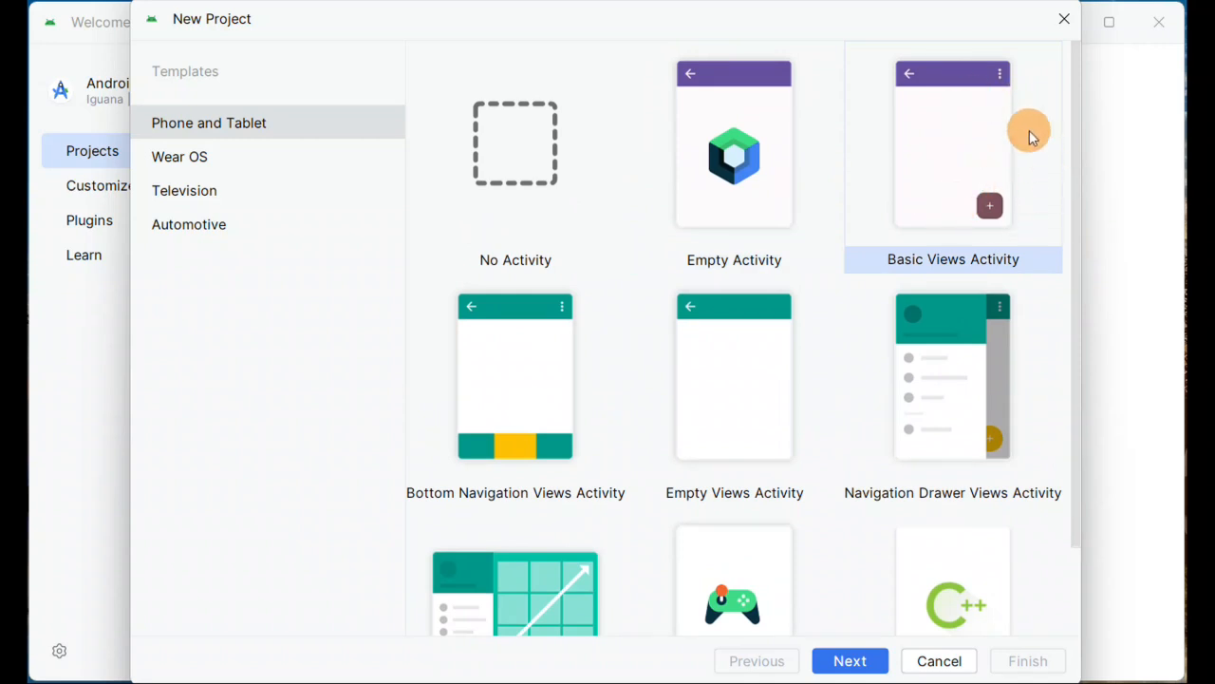
click(505, 415)
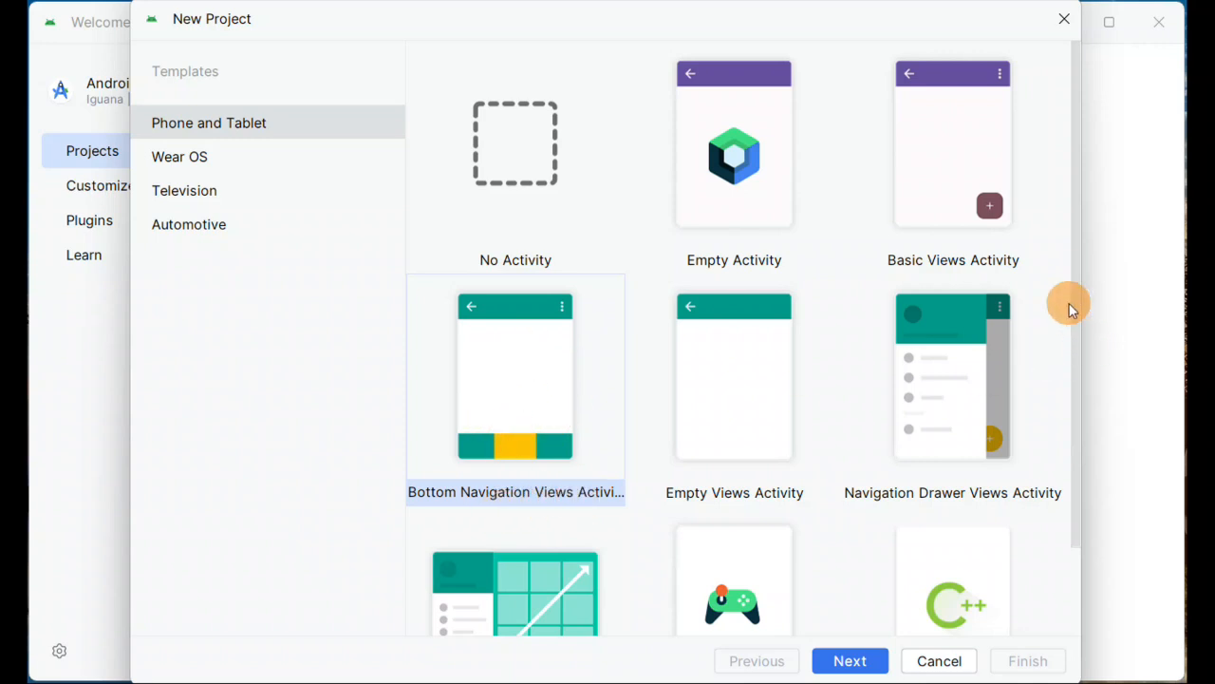
drag(1075, 248, 1066, 356)
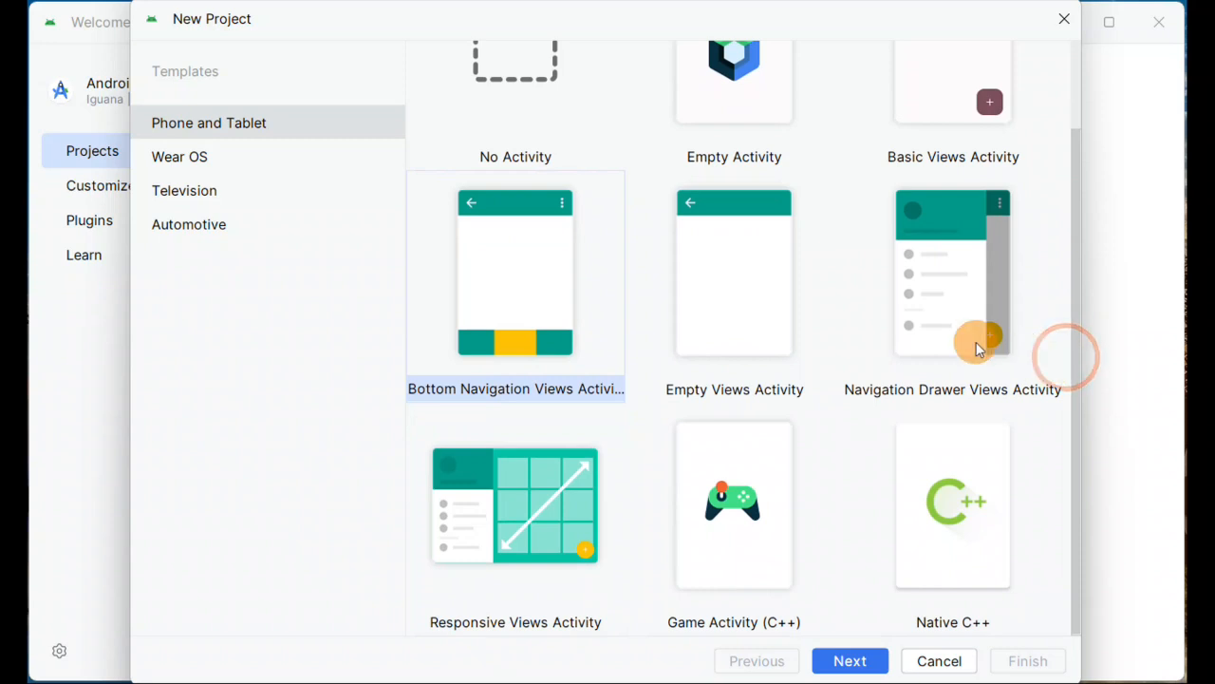
click(731, 317)
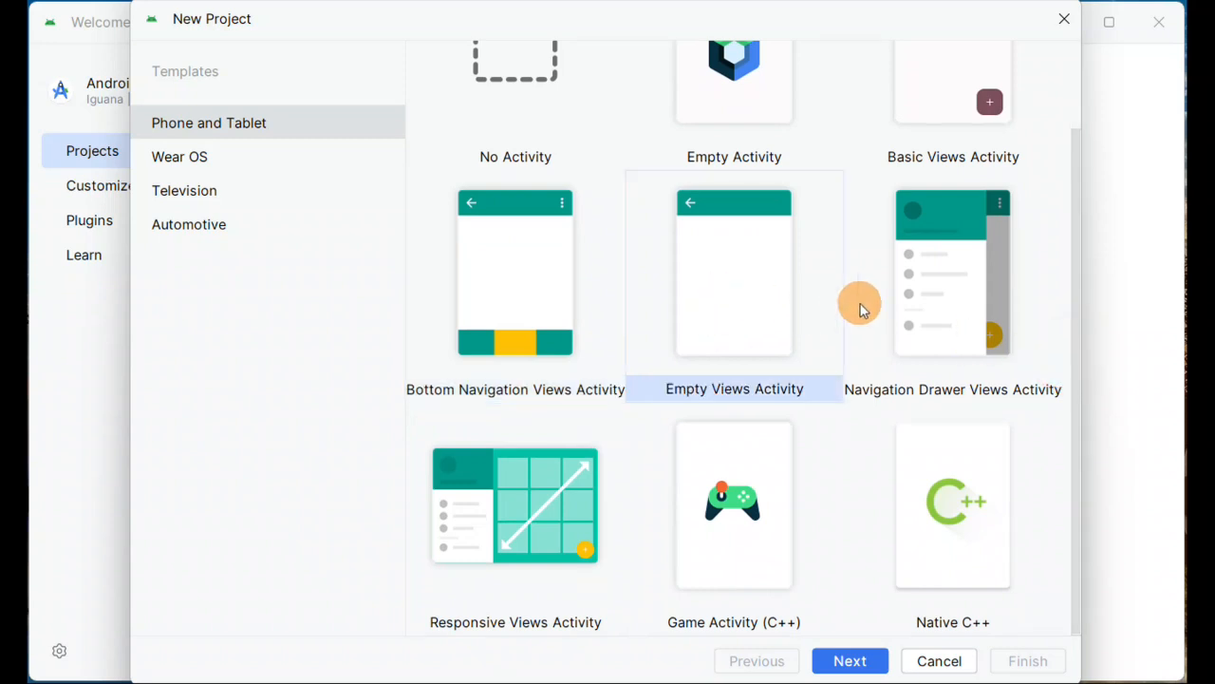
click(934, 308)
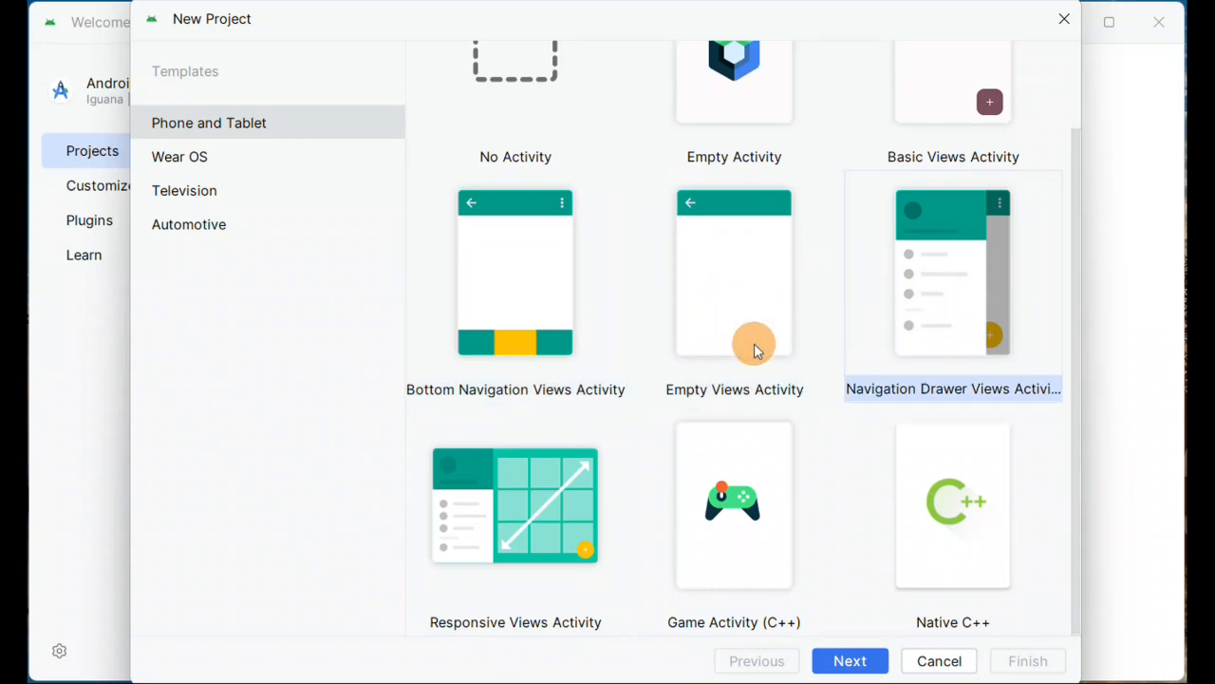
click(485, 517)
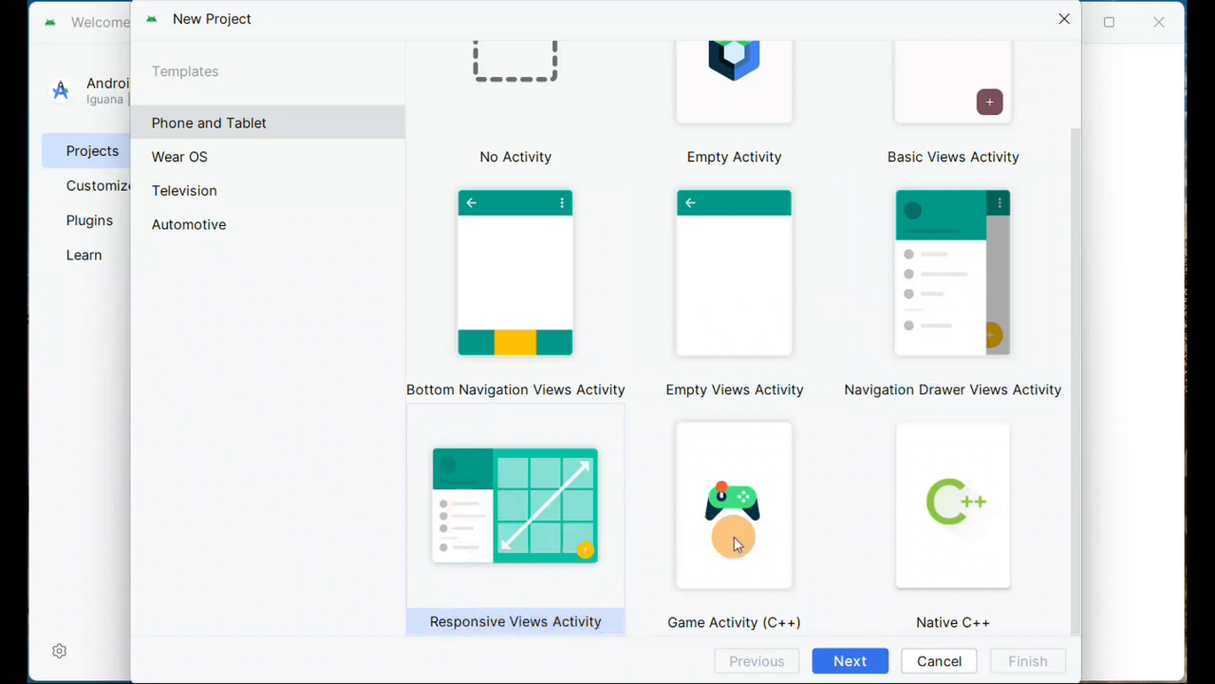
click(738, 539)
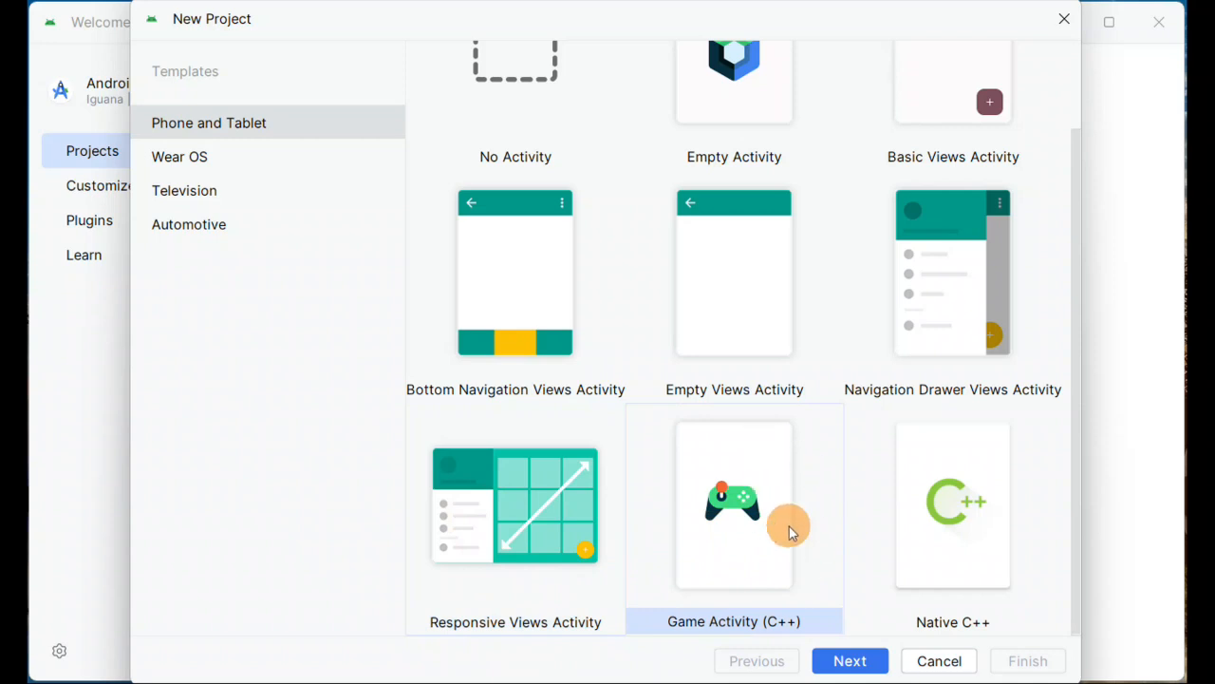
click(959, 528)
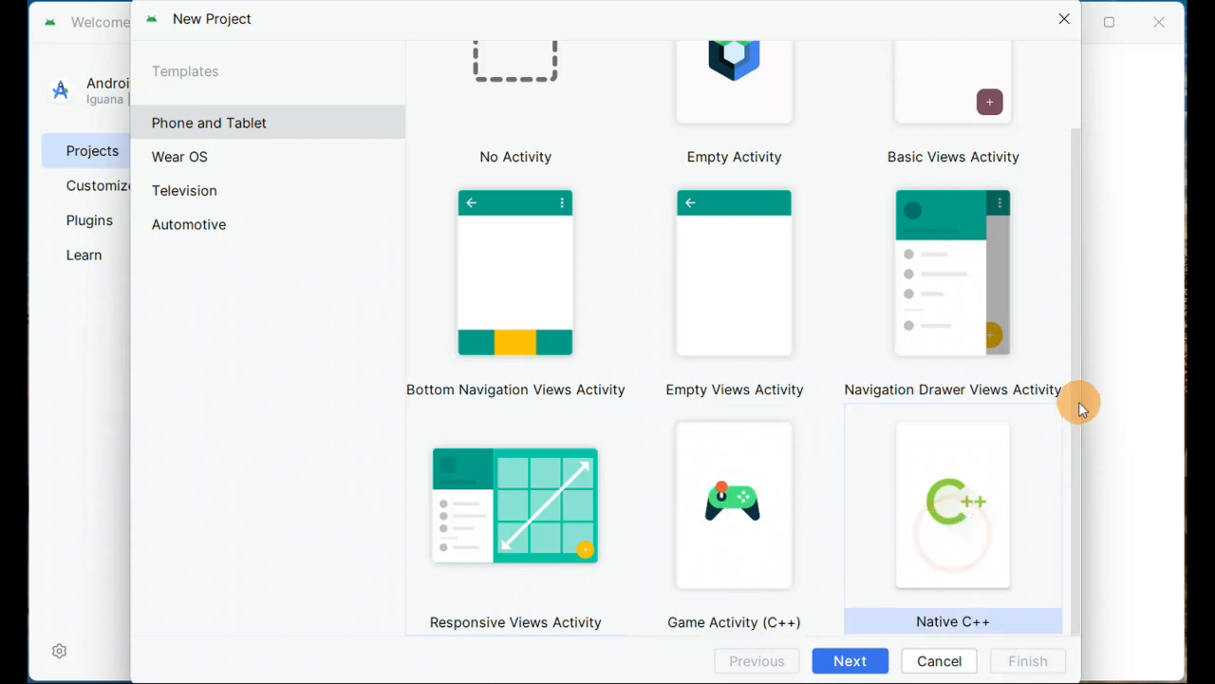
Step: Choose the Bottom Navigation Views Activity template and continue to the project configuration
scroll(1074, 461, up, 3)
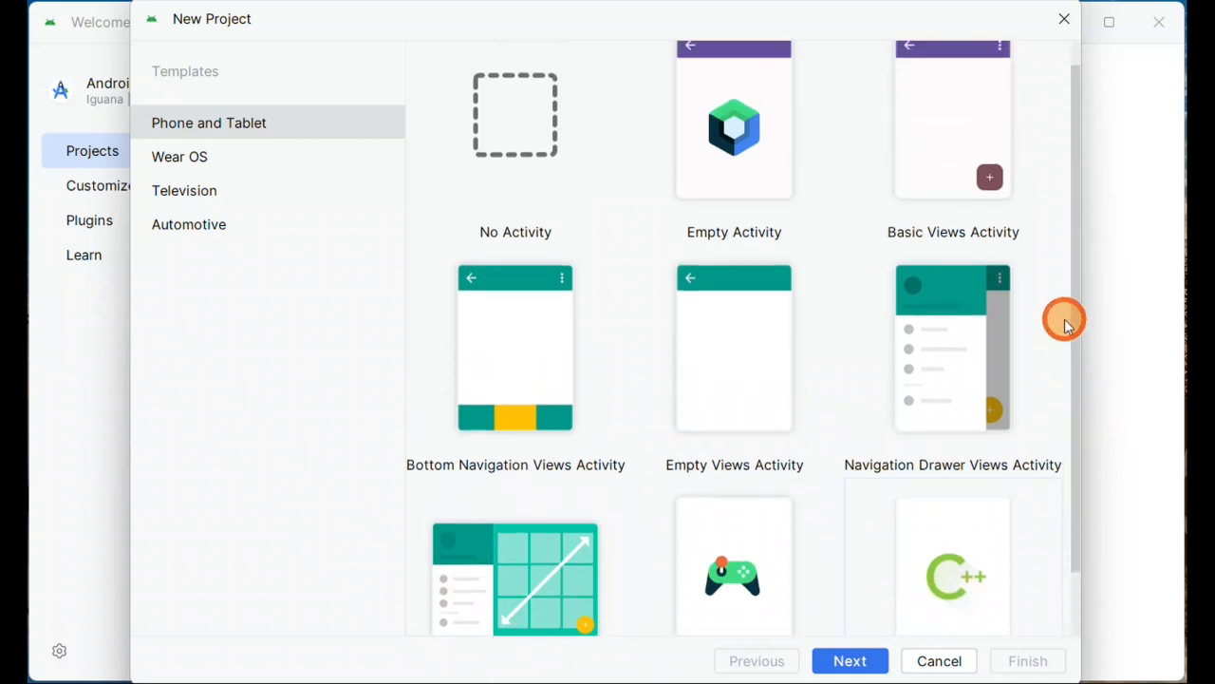
scroll(1059, 332, down, 3)
scroll(1053, 380, up, 3)
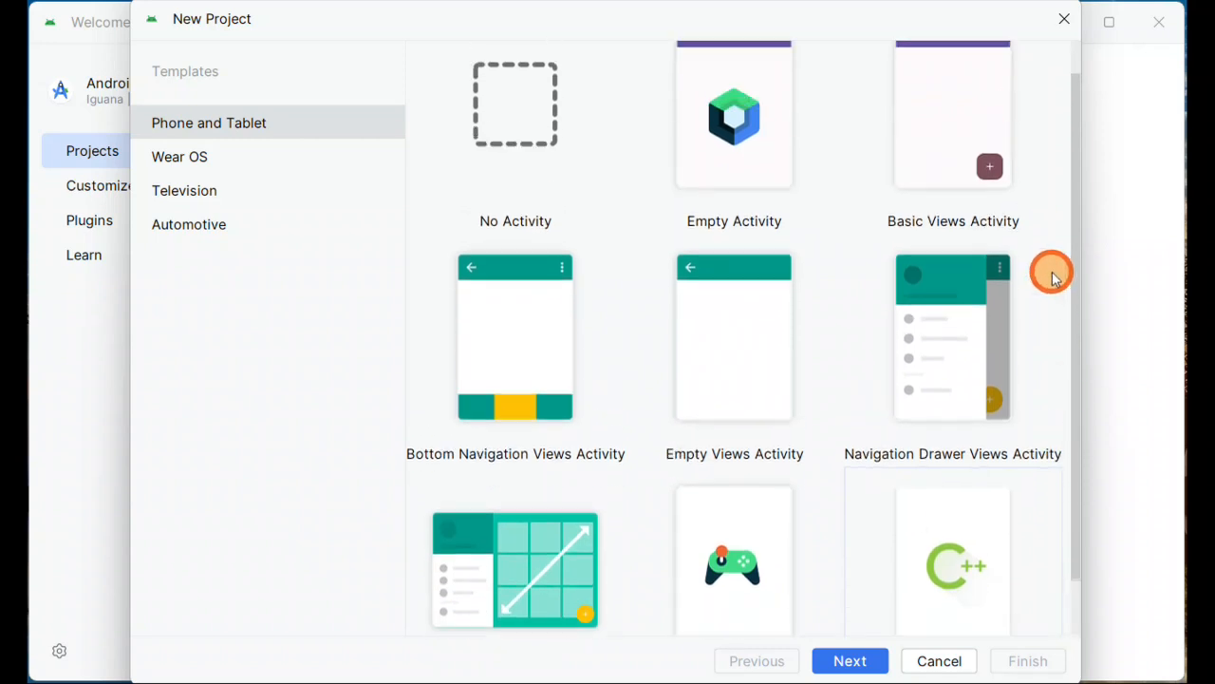
scroll(1032, 402, down, 3)
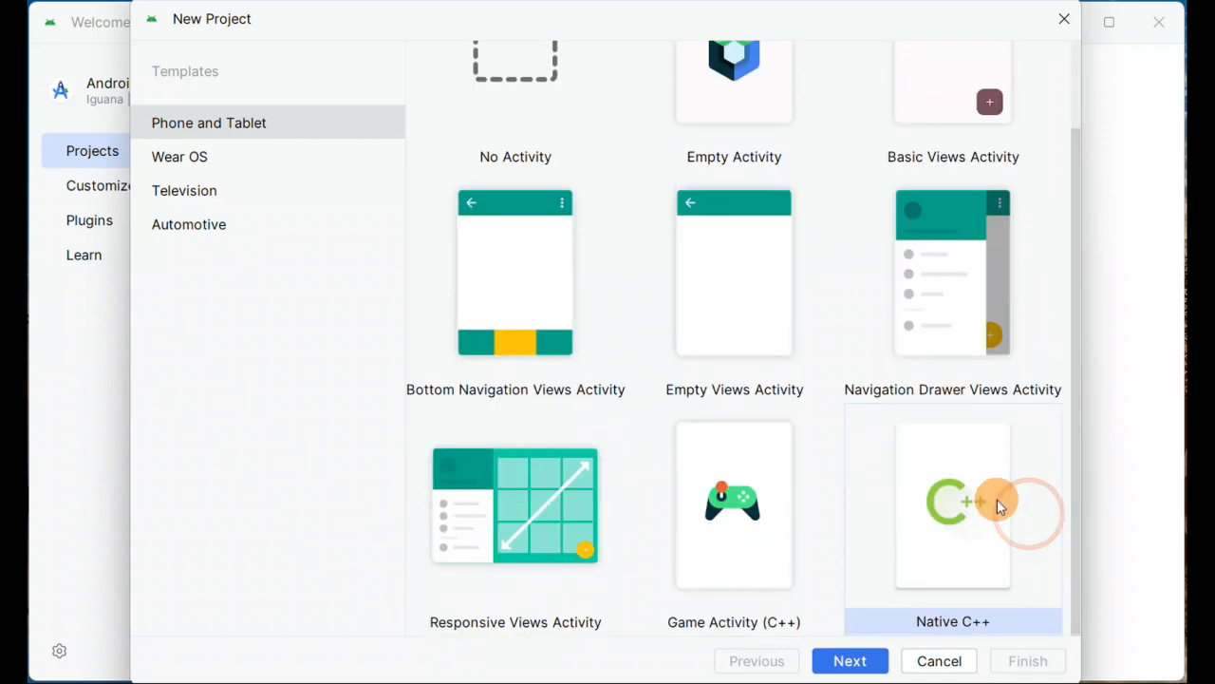
click(519, 287)
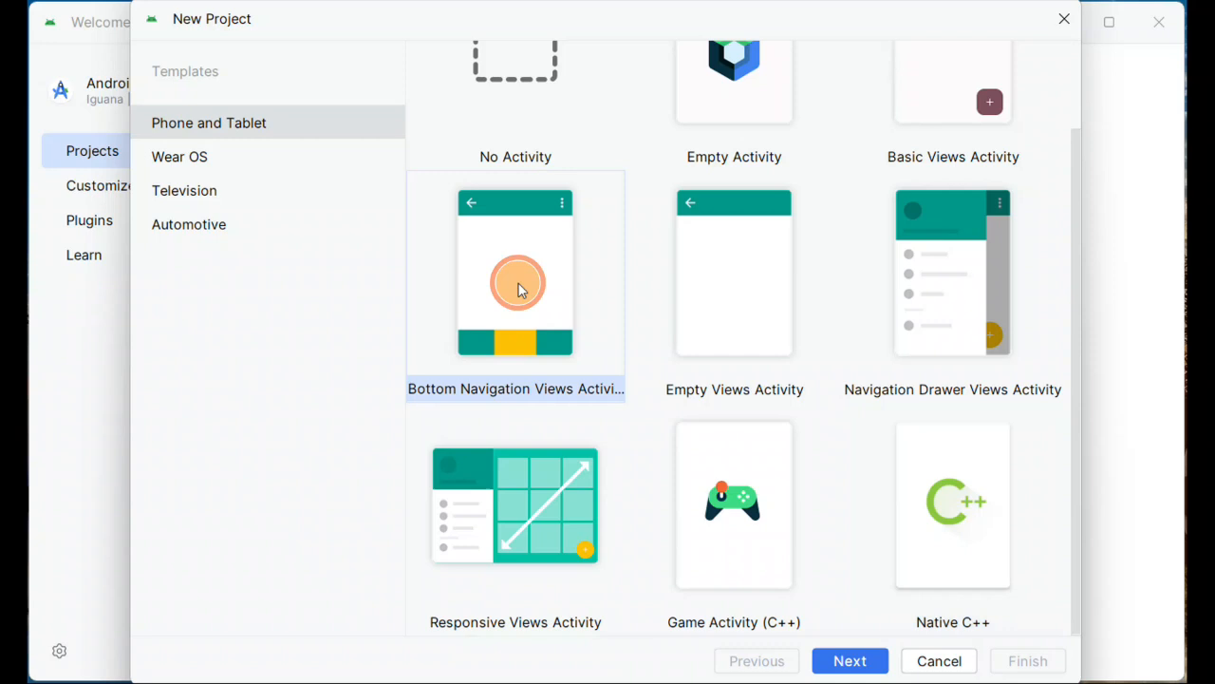
click(857, 670)
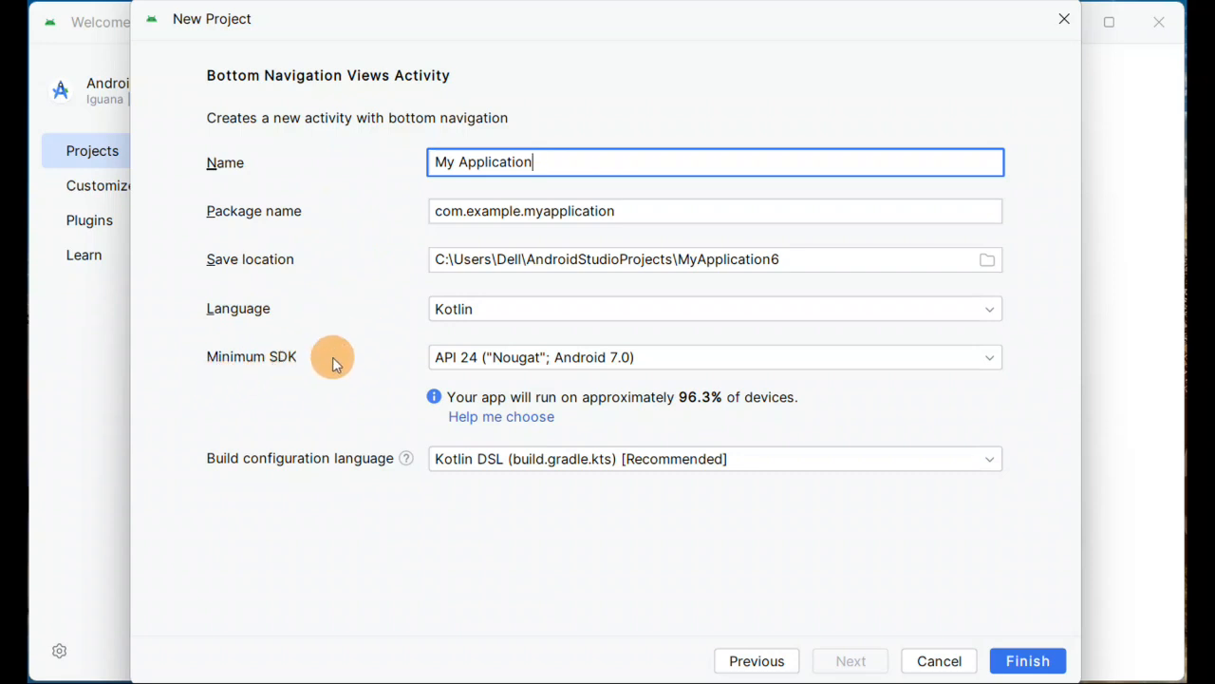
Step: Review the available Minimum SDK versions and build configuration languages, picking Kotlin DSL (build.gradle.kts) as the build language
click(864, 363)
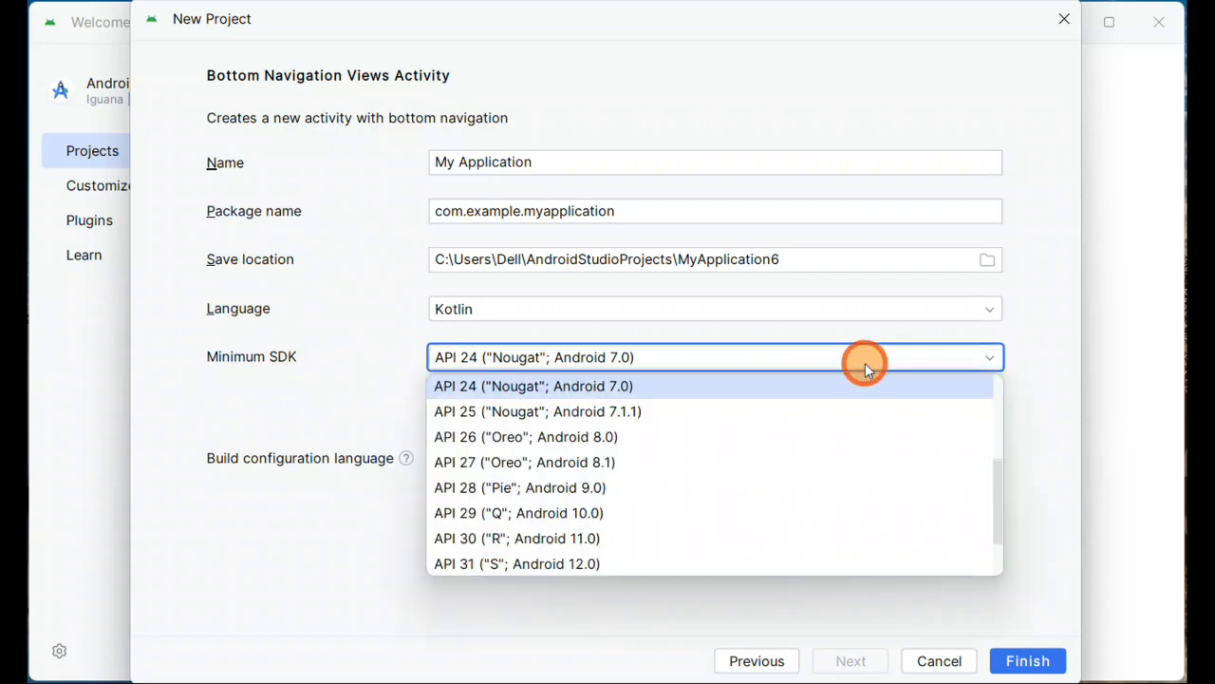
click(865, 363)
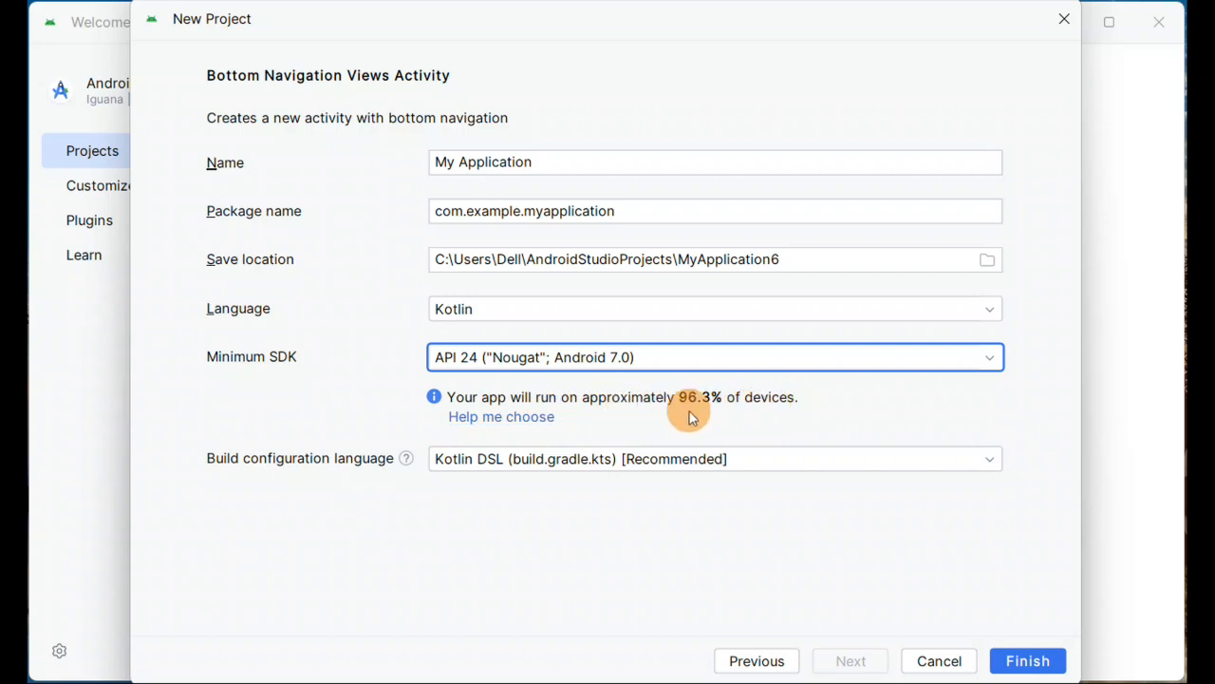
click(820, 464)
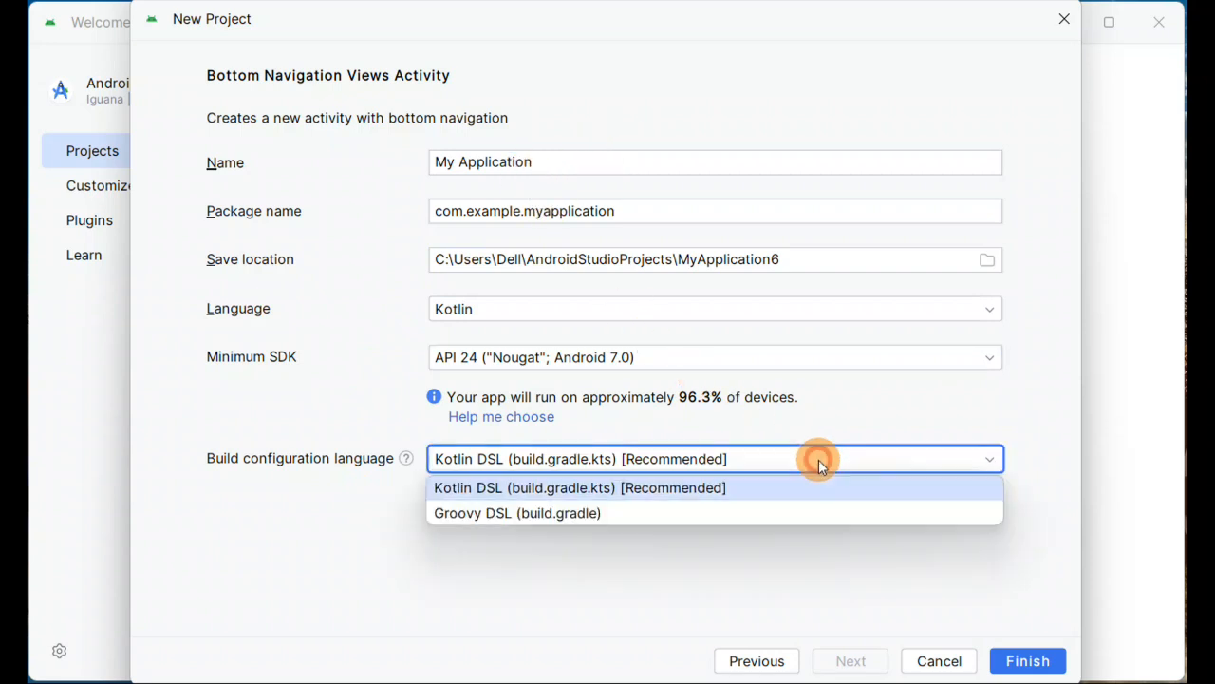
click(679, 485)
click(745, 459)
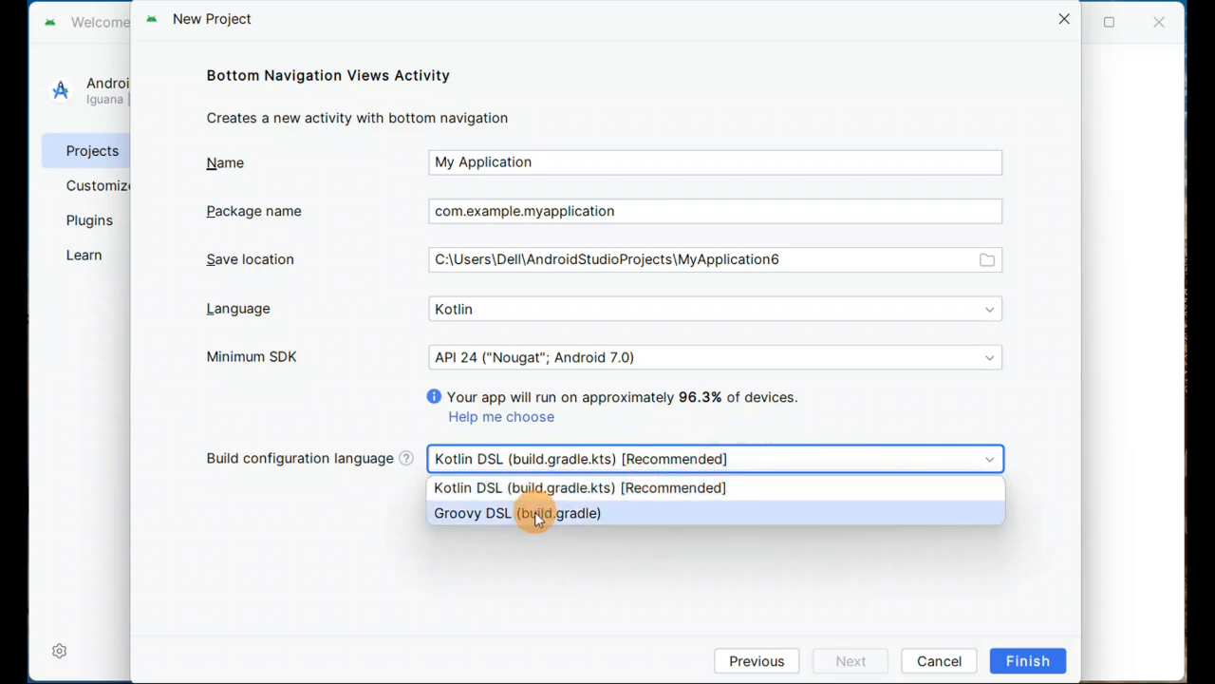
click(600, 487)
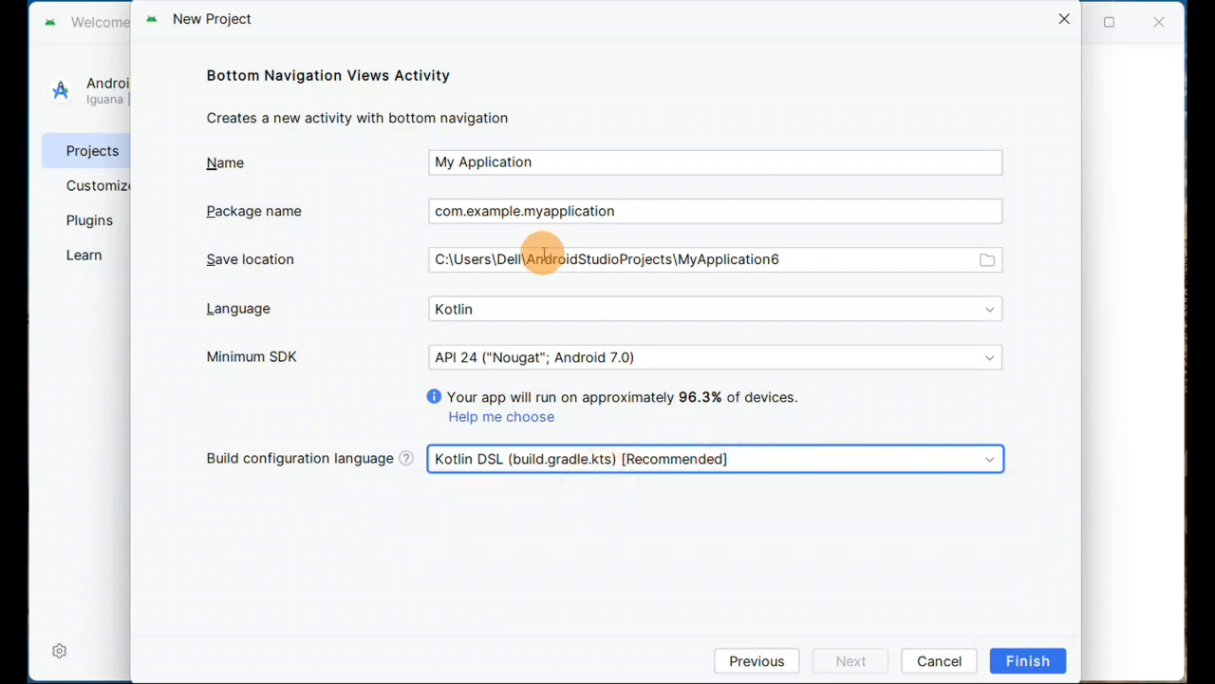
click(562, 159)
click(796, 461)
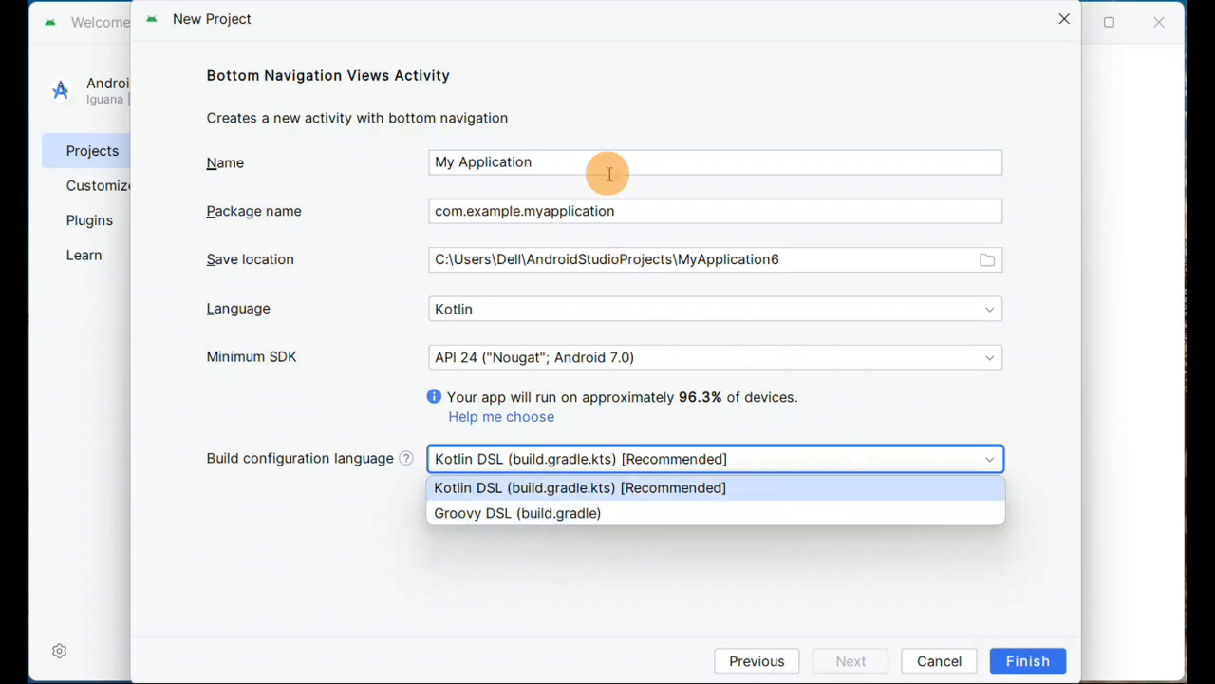
click(587, 104)
Step: Replace the default project name with "Learning Tutorial"
click(565, 162)
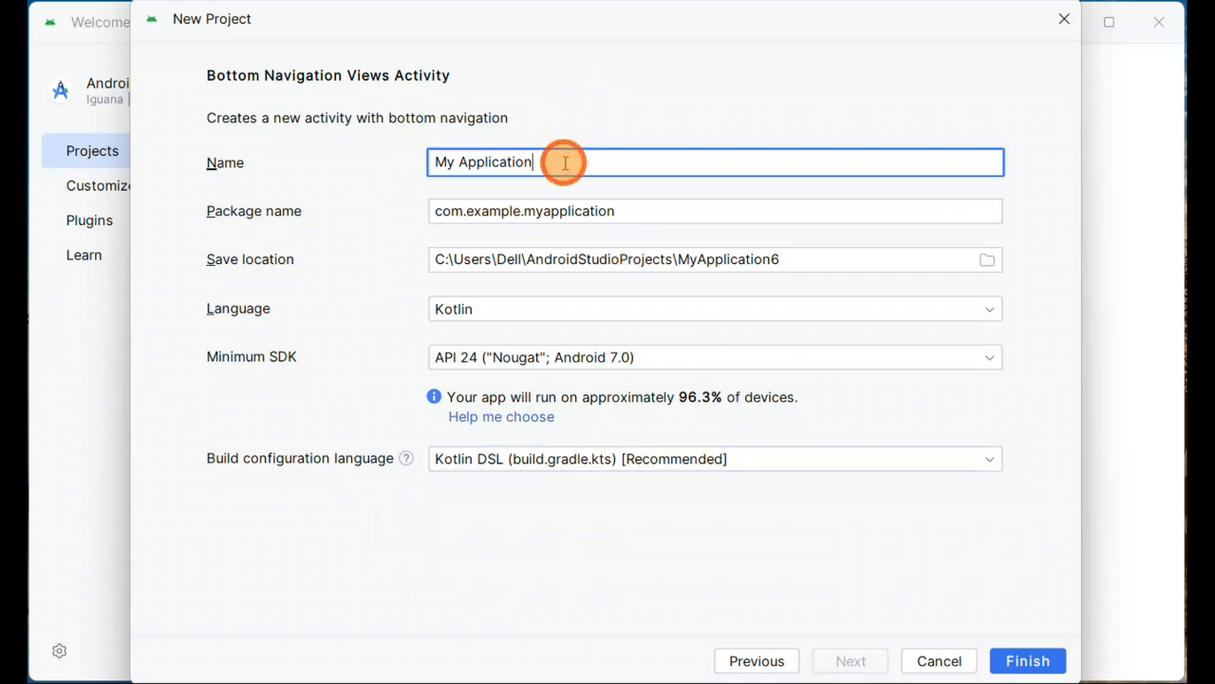
key(BackSpace)
key(BackSpace)
key(BackSpace)
key(BackSpace)
key(BackSpace)
key(BackSpace)
key(BackSpace)
key(BackSpace)
key(BackSpace)
key(BackSpace)
key(BackSpace)
key(BackSpace)
key(BackSpace)
key(BackSpace)
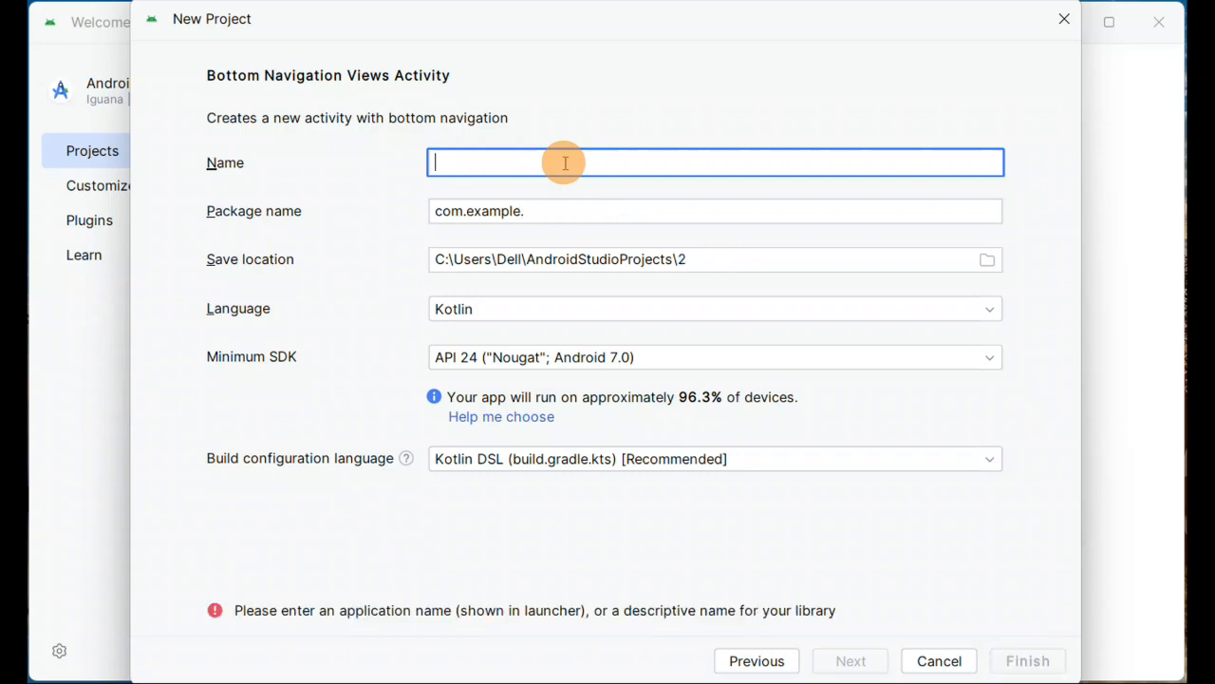
text(Learning Tutorial)
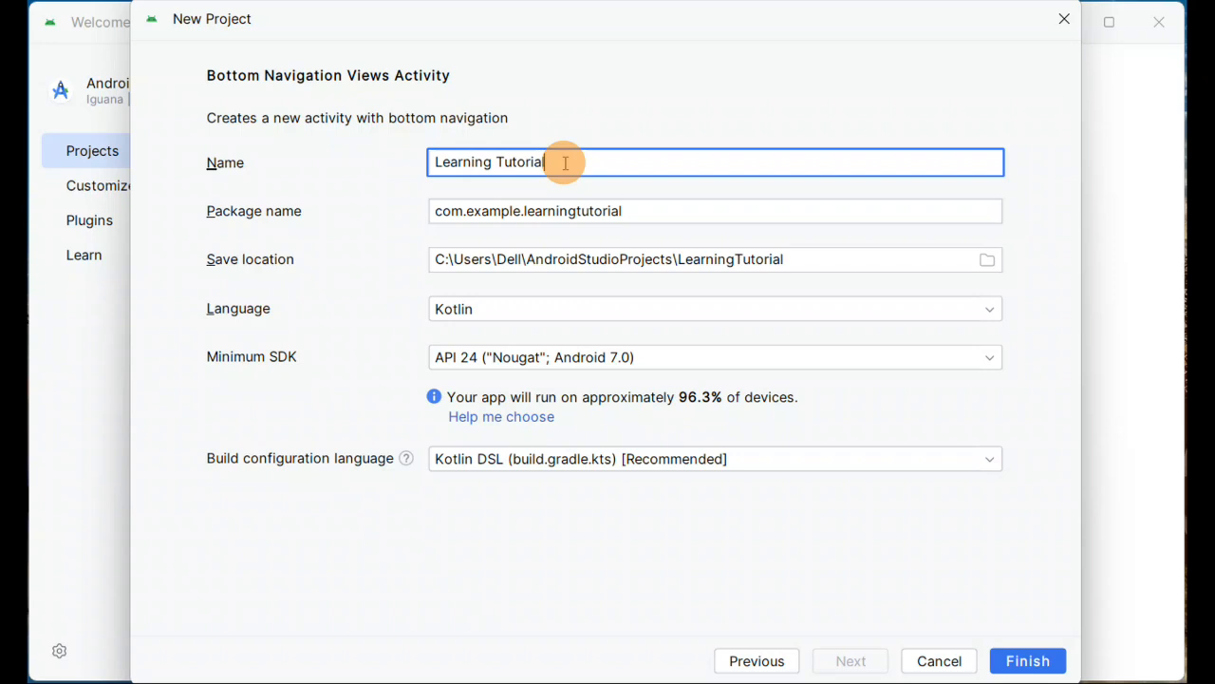
Step: Clear the last segment of the package name and re-enter it so it reads com.example.learningtutorial
click(646, 210)
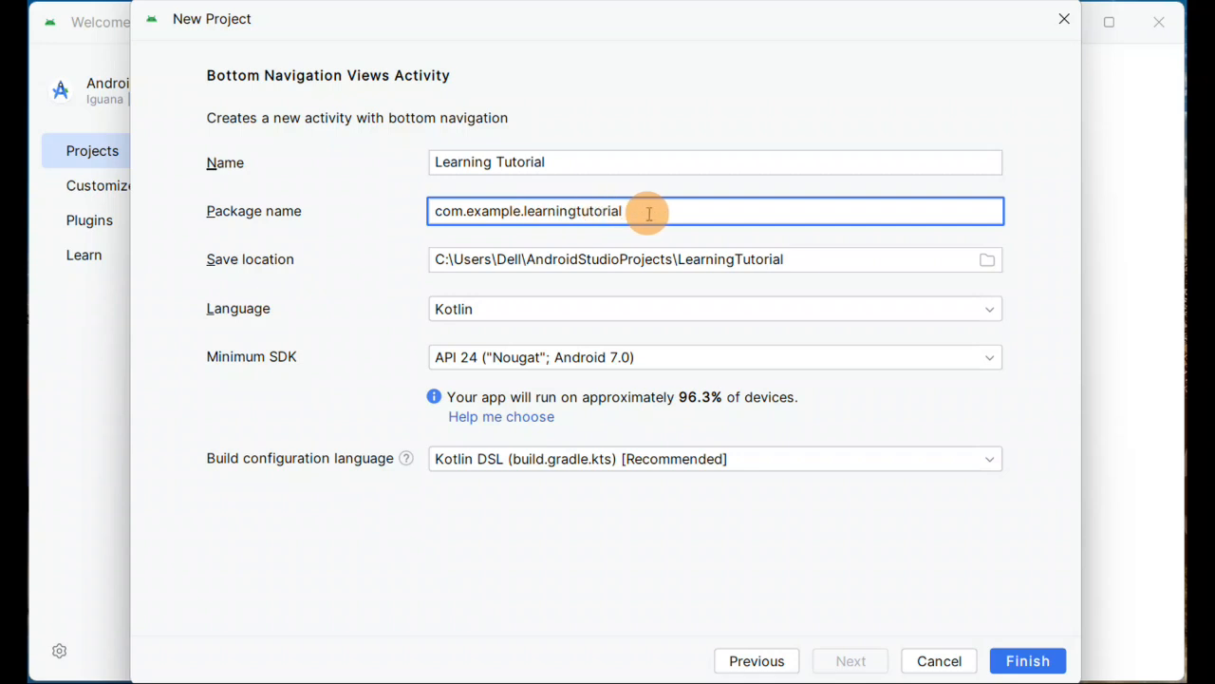
key(BackSpace)
key(BackSpace)
key(BackSpace)
key(BackSpace)
key(BackSpace)
key(BackSpace)
key(BackSpace)
key(BackSpace)
key(BackSpace)
key(BackSpace)
key(BackSpace)
key(BackSpace)
key(BackSpace)
key(BackSpace)
key(BackSpace)
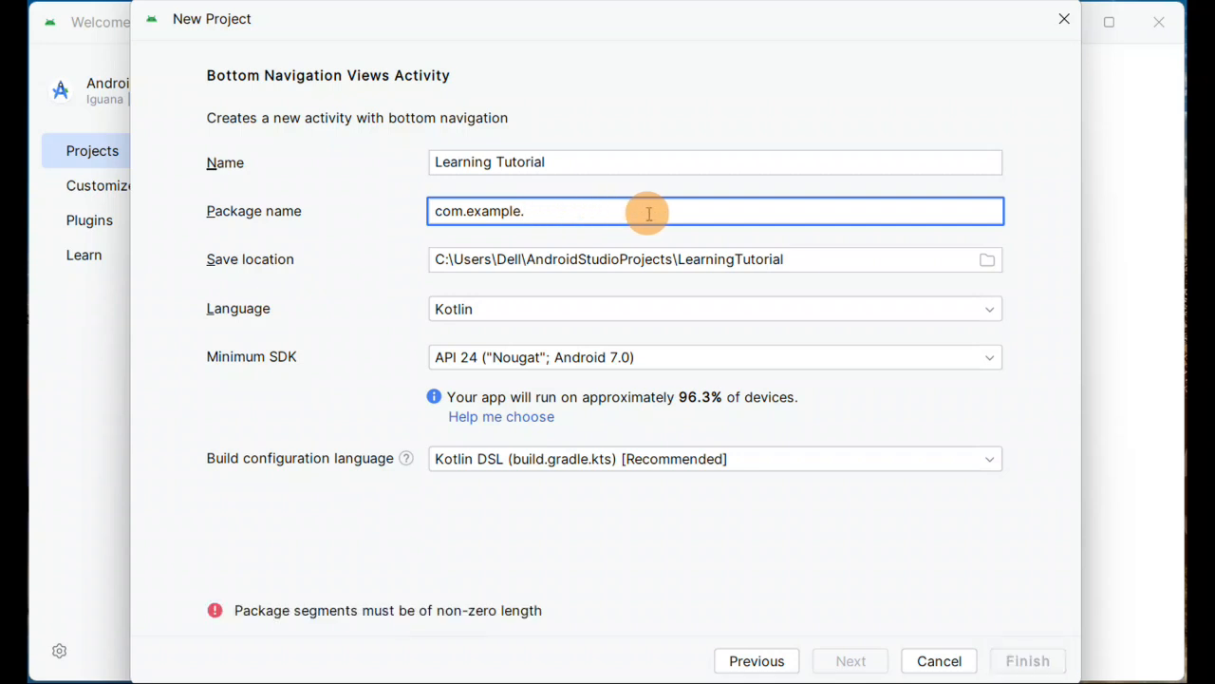
text(gi)
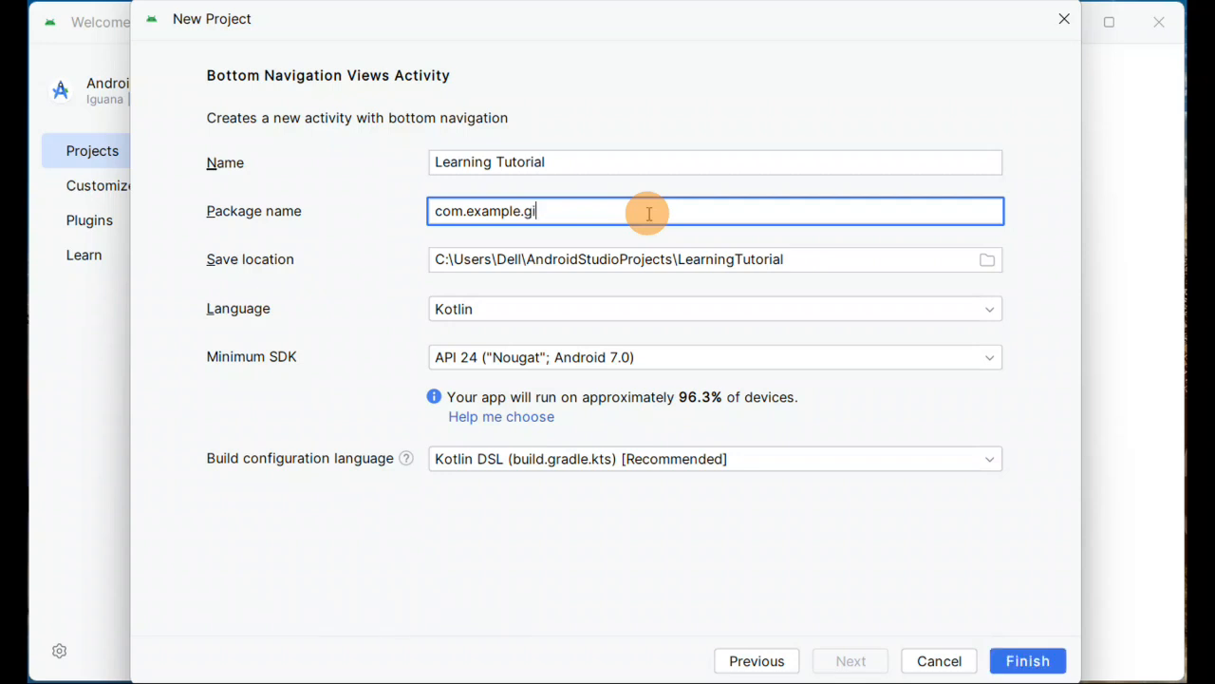
text(ve)
key(BackSpace)
key(BackSpace)
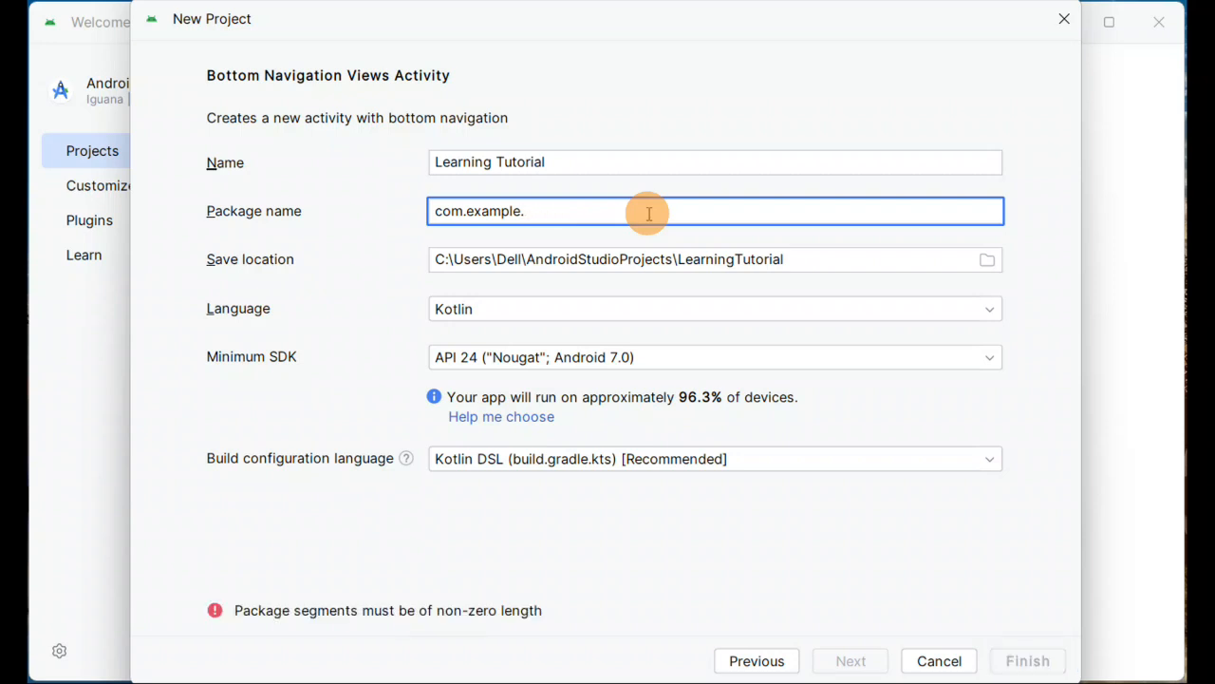
click(589, 158)
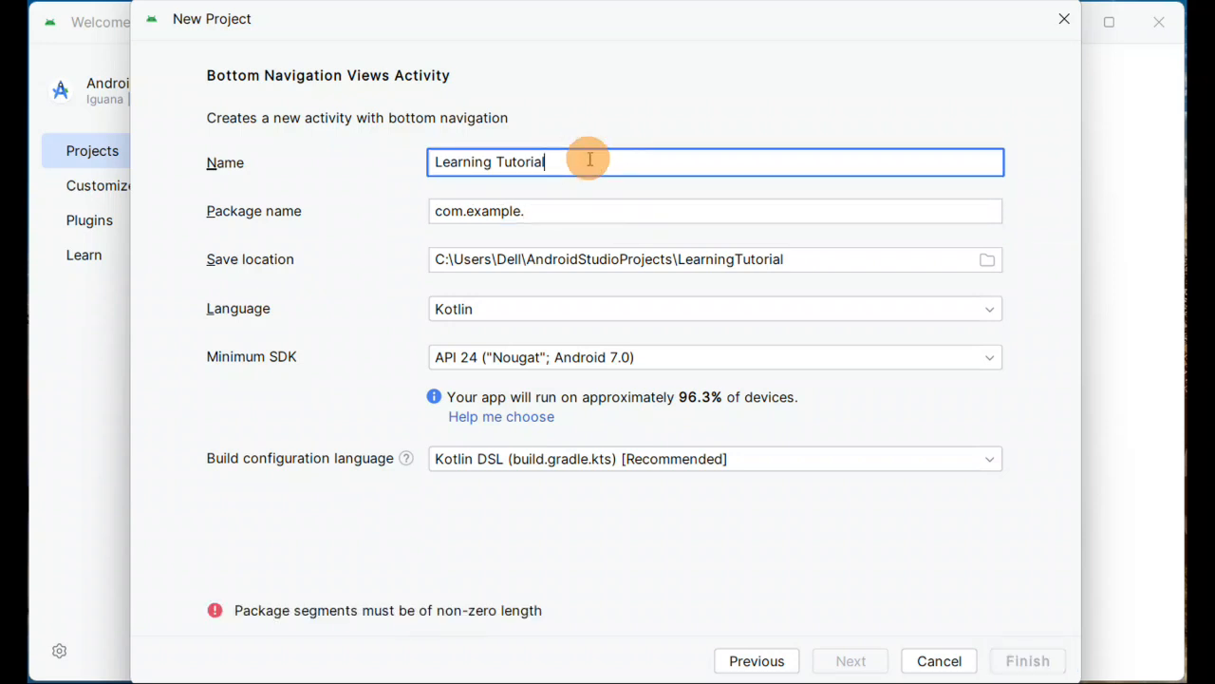
click(574, 209)
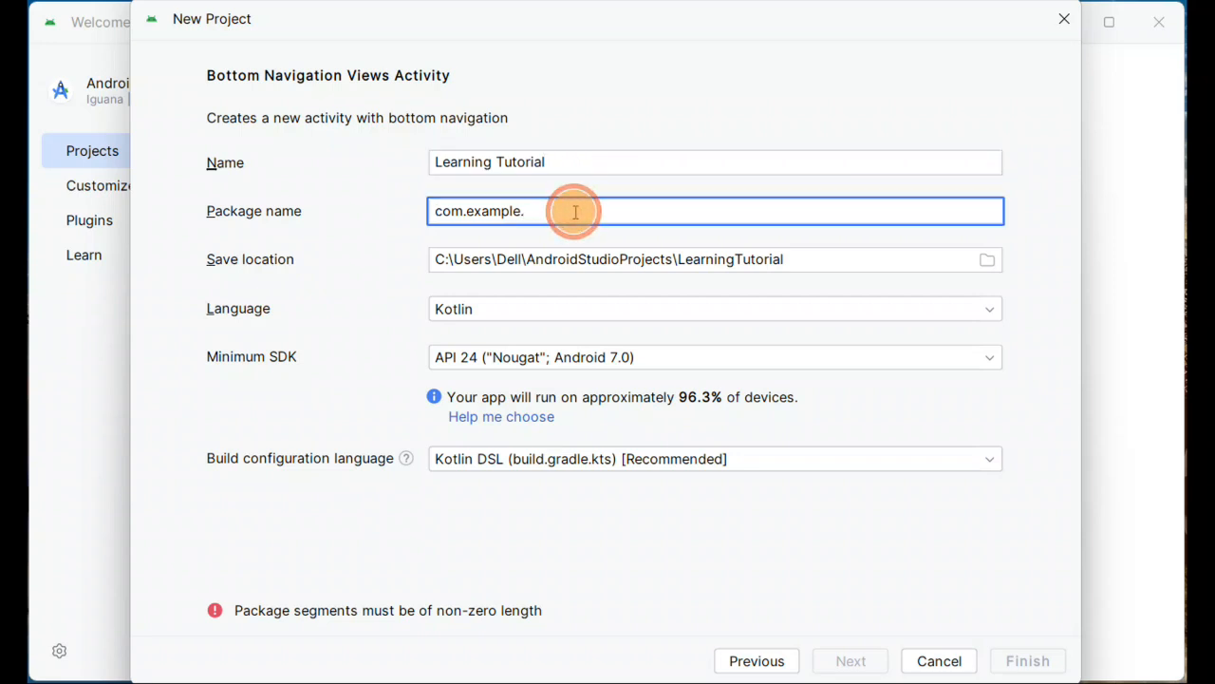
text(learningtutorial)
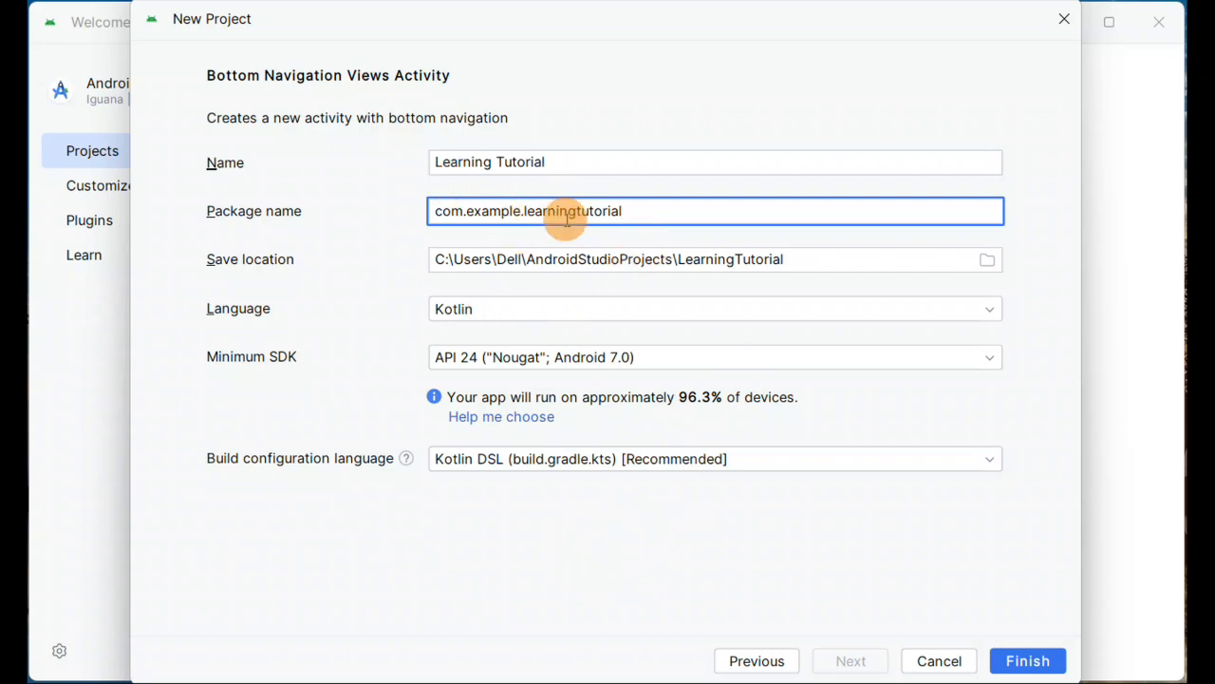
Step: Switch the project's programming language to Java and back to Kotlin
click(501, 309)
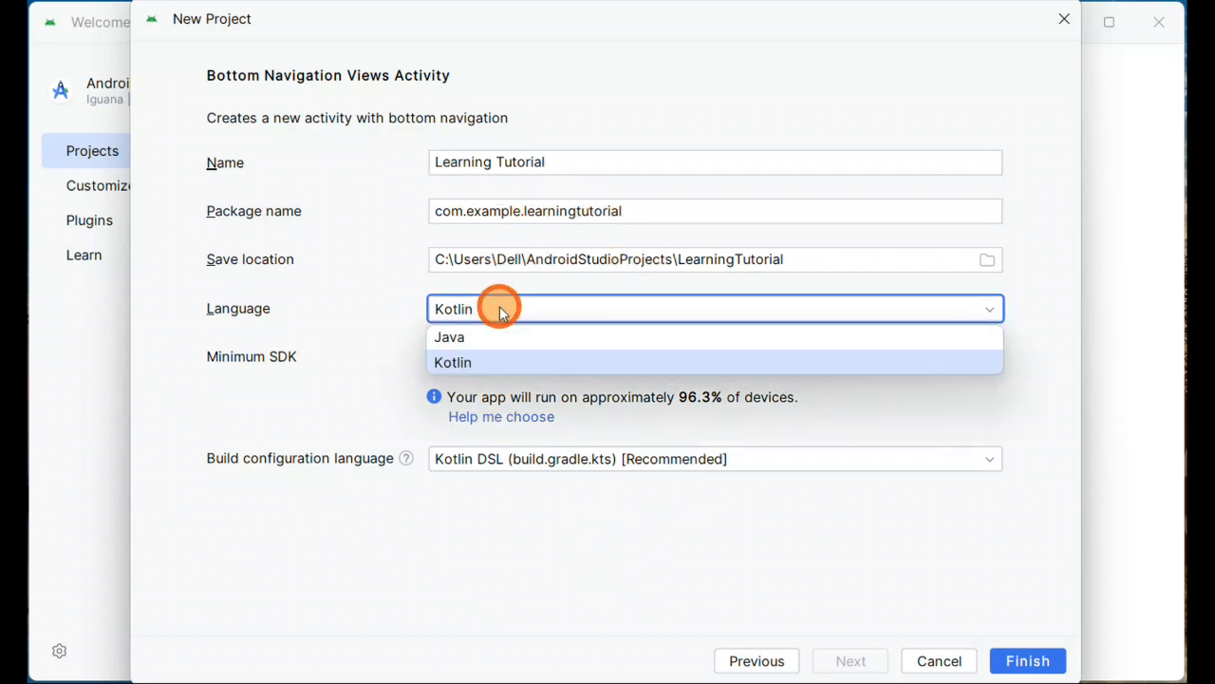
click(448, 337)
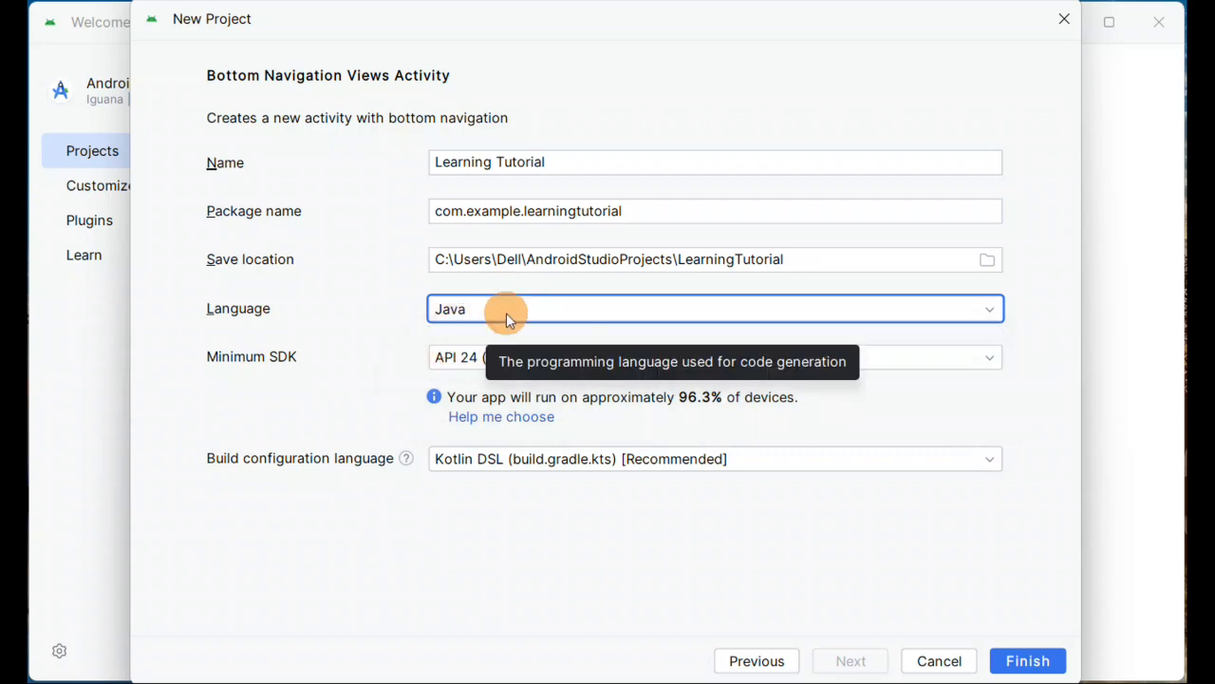
click(506, 313)
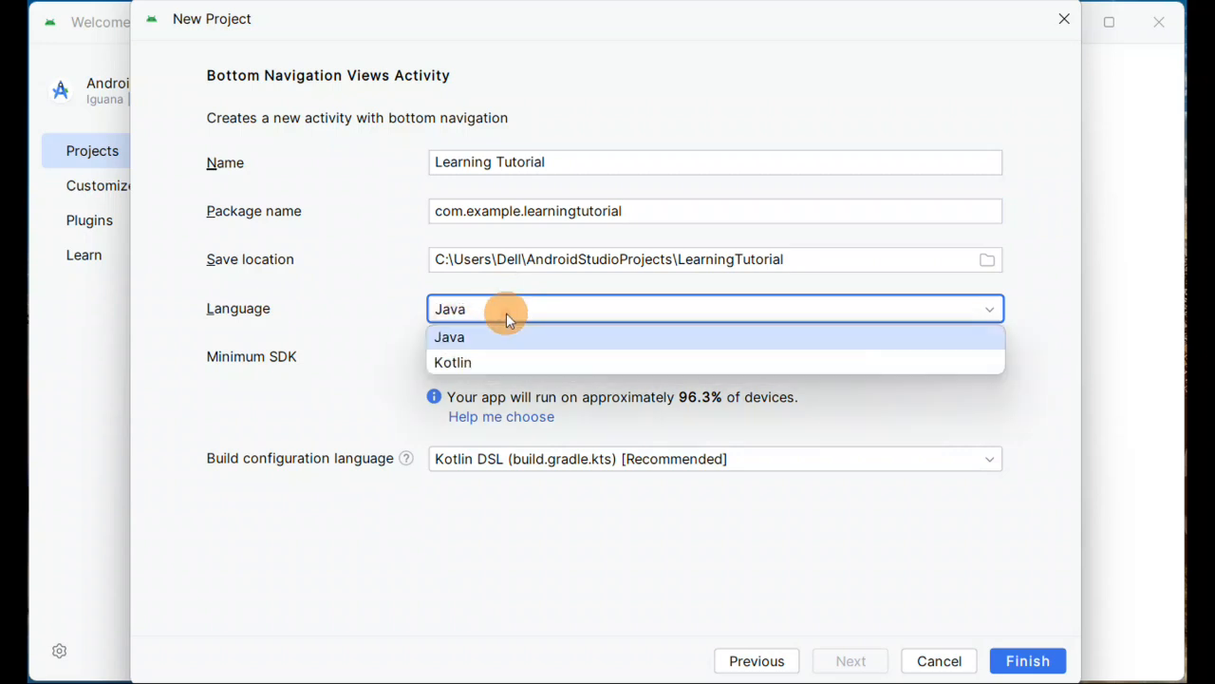
click(466, 359)
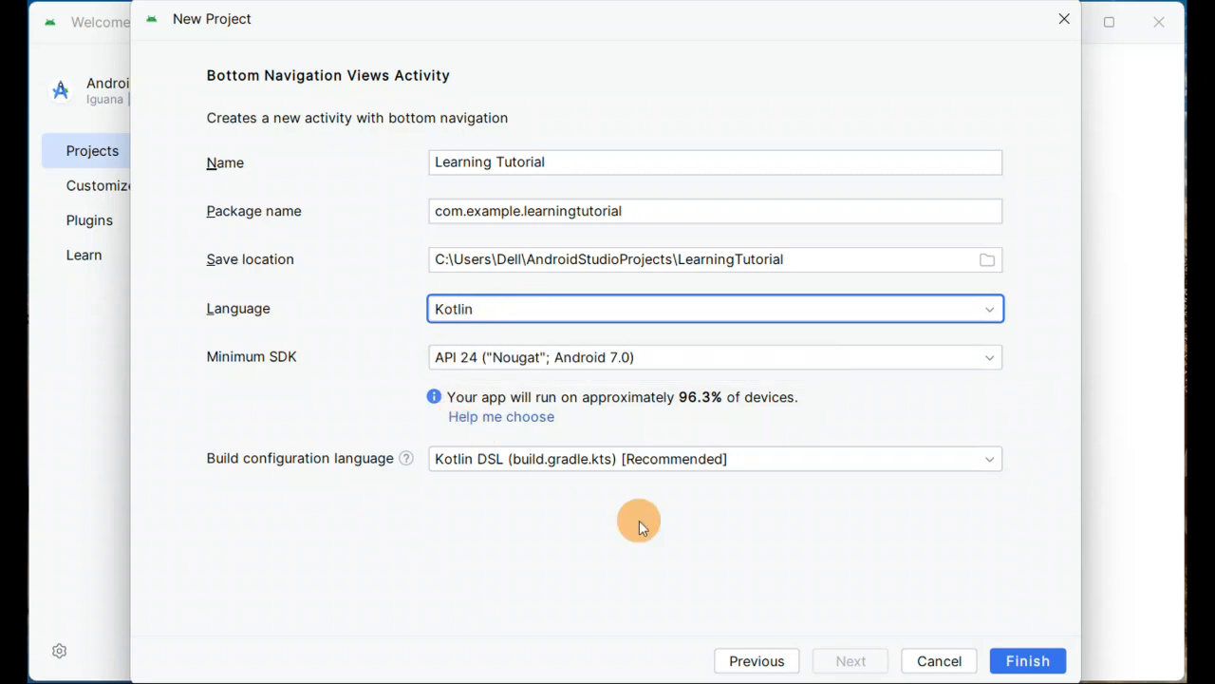
Step: Create the project, let Android SDK Platform 34 and Build-Tools 34 install, and complete the wizard
click(1028, 662)
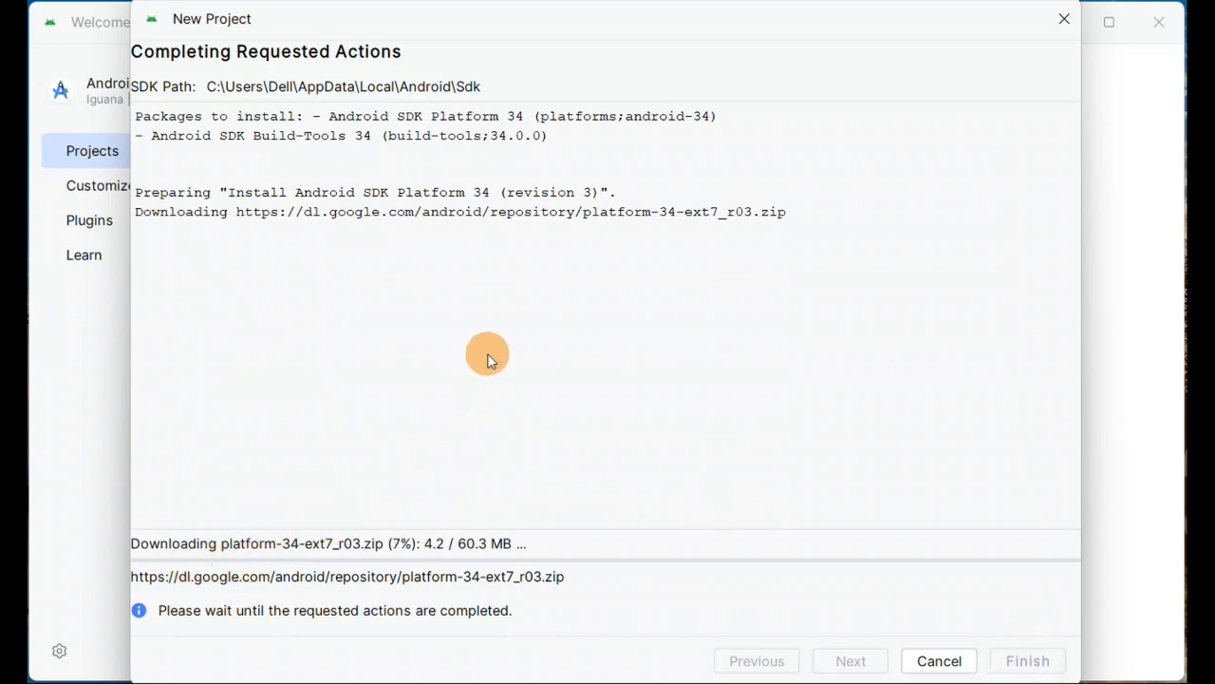
drag(413, 21, 436, 21)
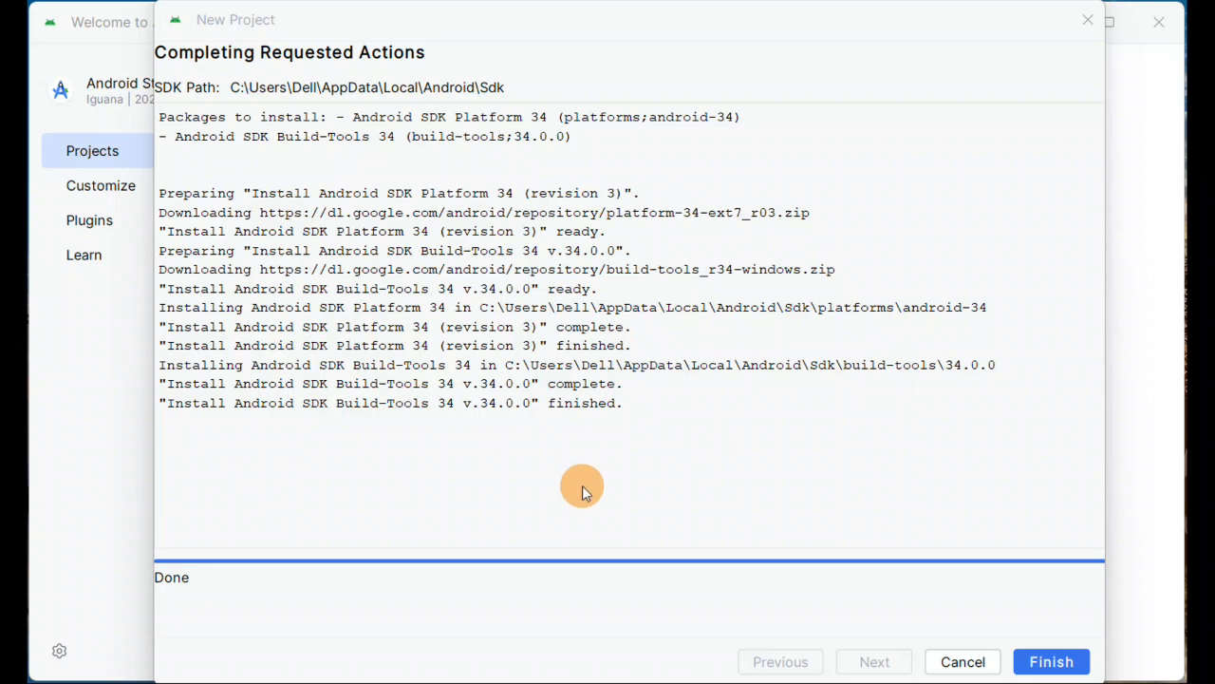
click(1052, 663)
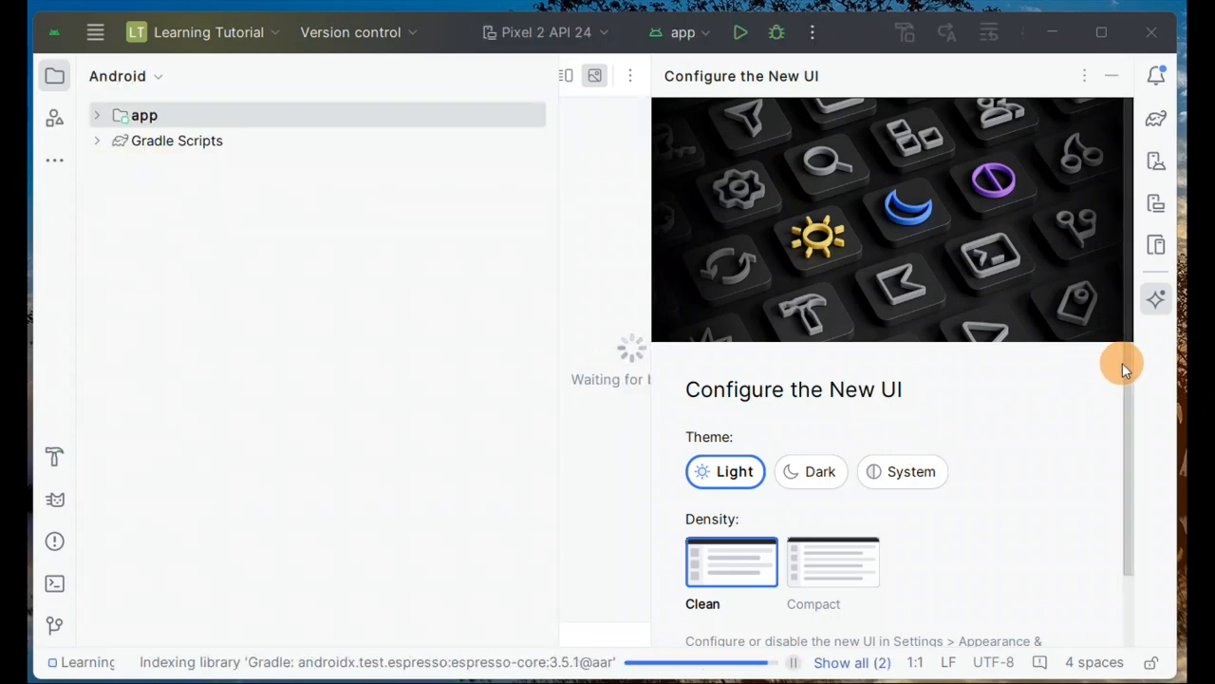
Step: Preview the Dark and System themes for the new UI and return to the Light theme
drag(1123, 365, 1115, 489)
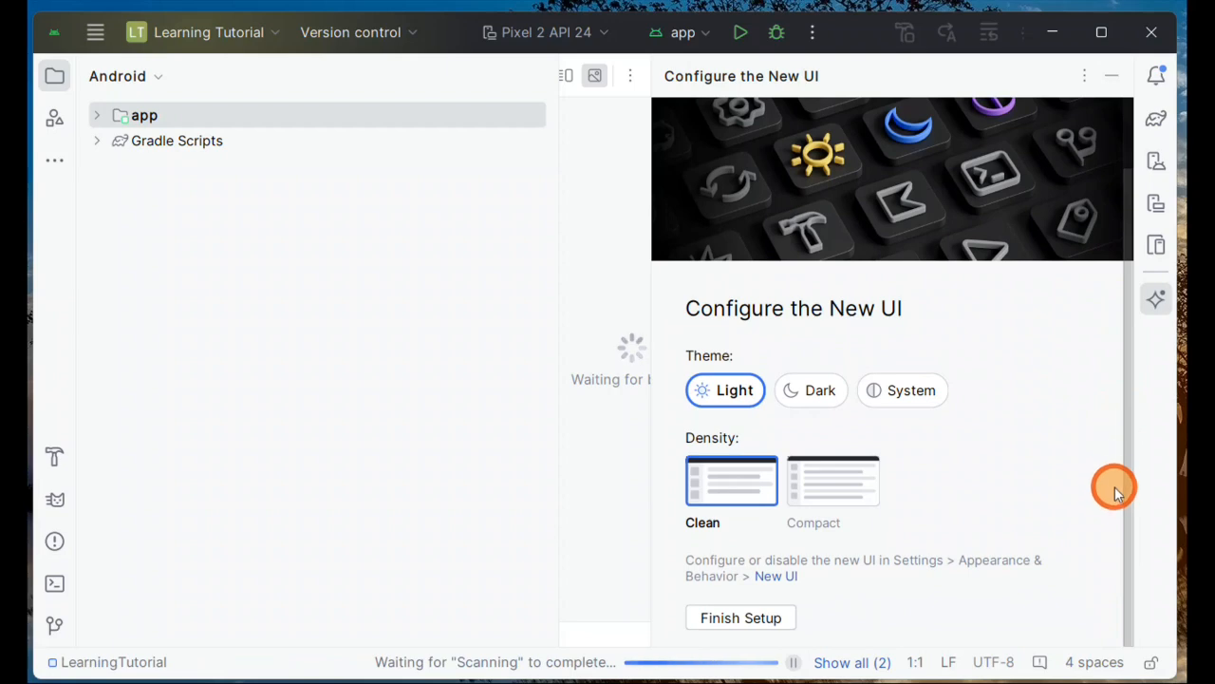
click(816, 390)
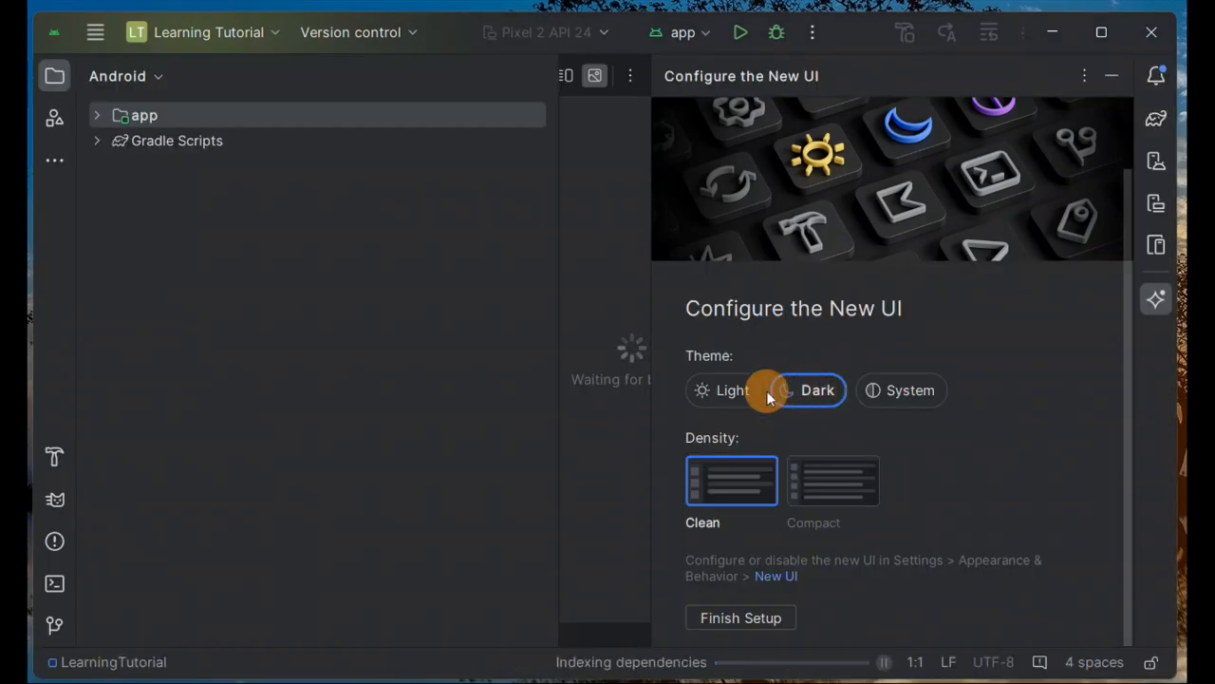
click(908, 391)
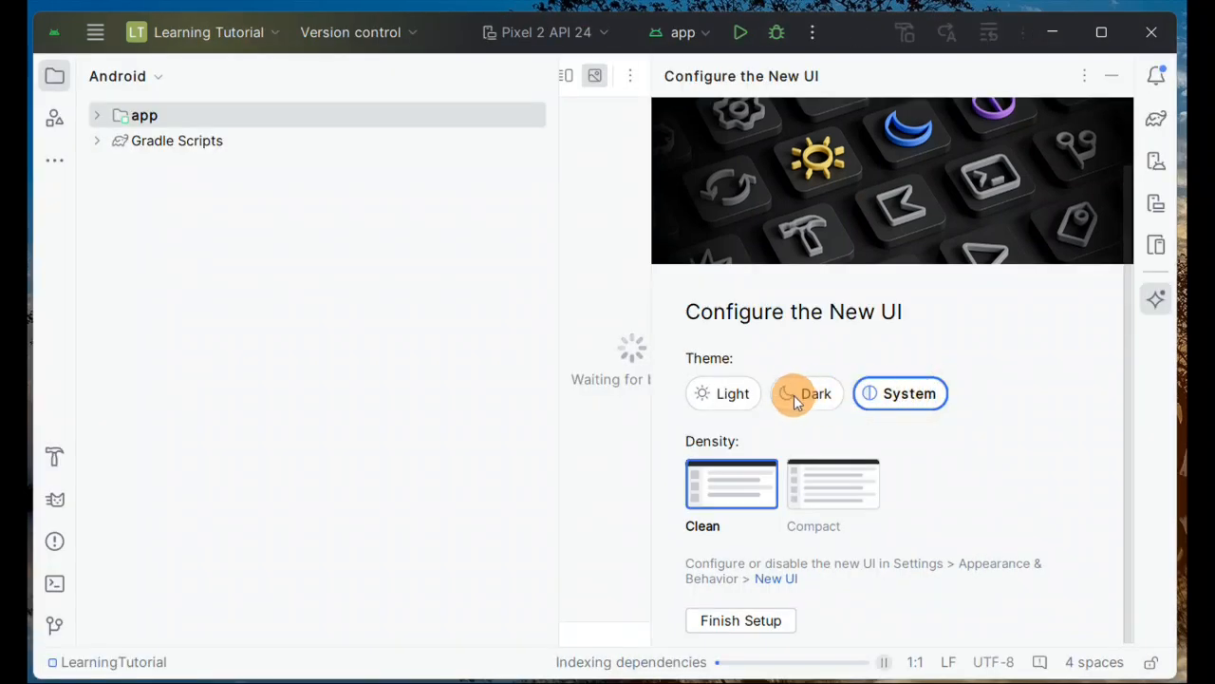
click(729, 397)
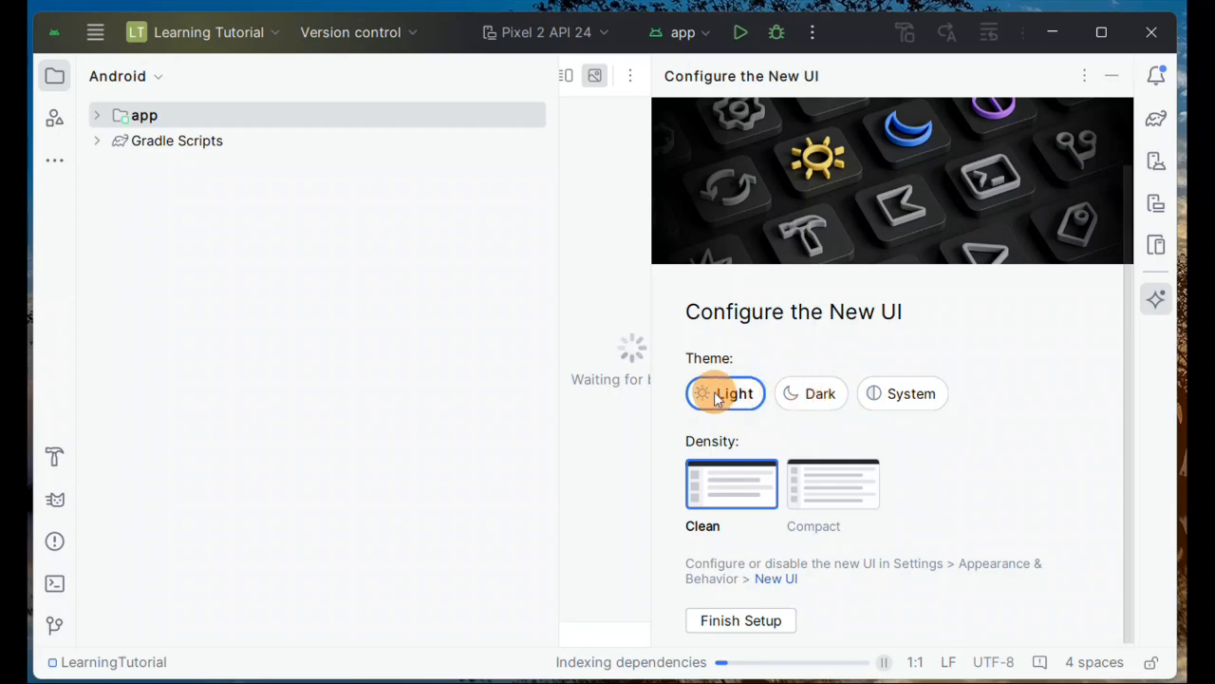
click(808, 393)
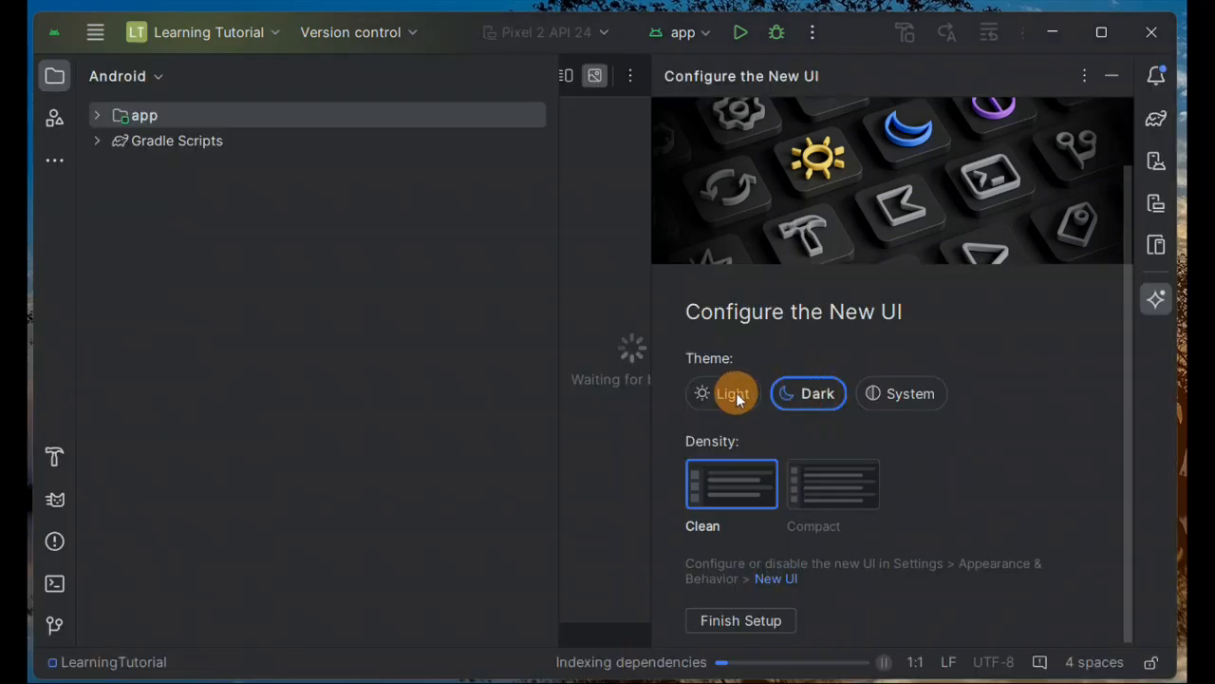
click(729, 397)
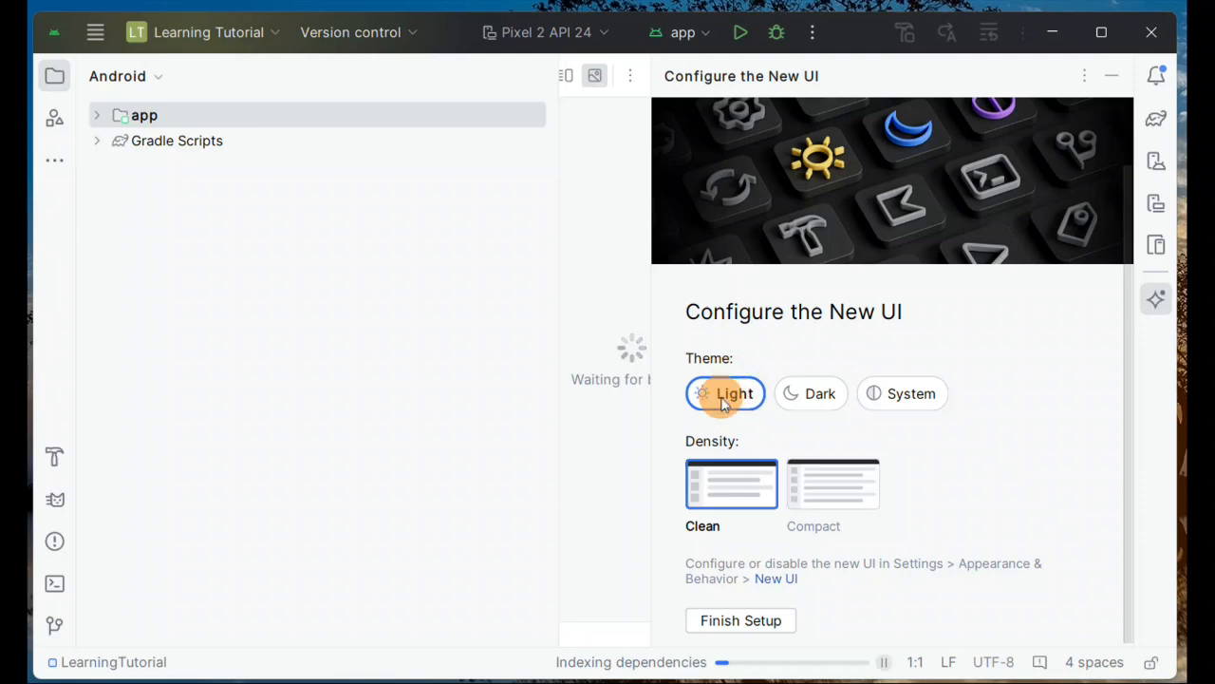
Step: Compare the Compact and Clean densities of the new UI, returning to Clean
click(848, 493)
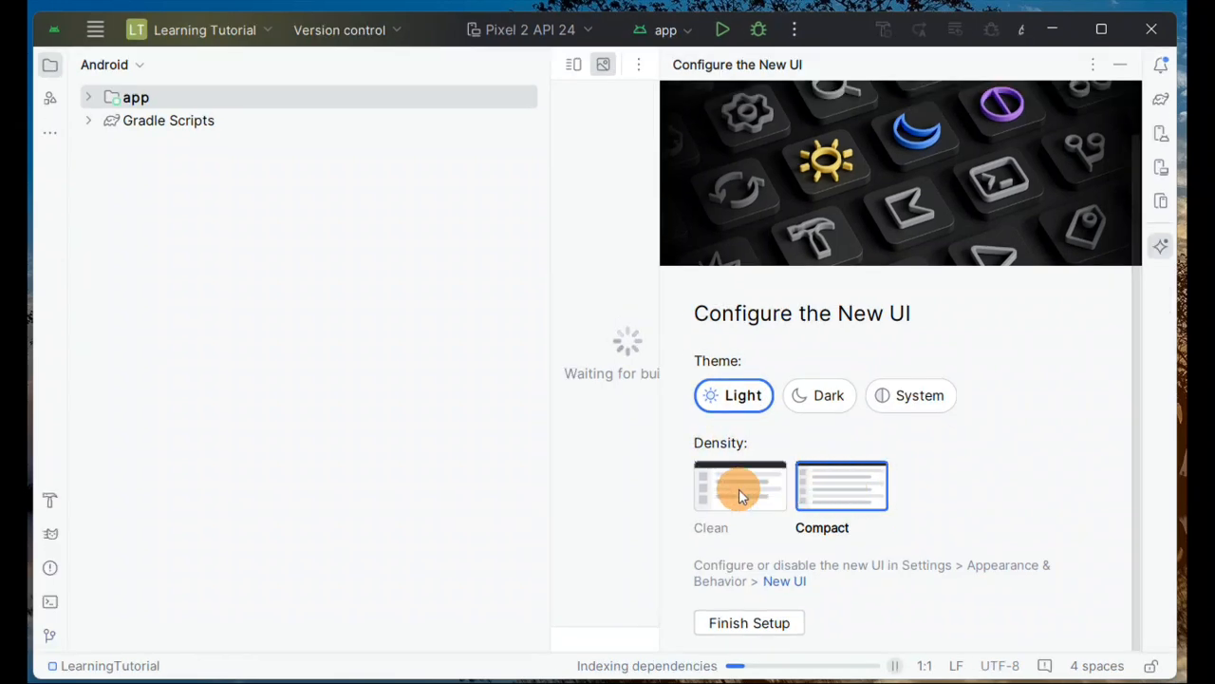
click(740, 490)
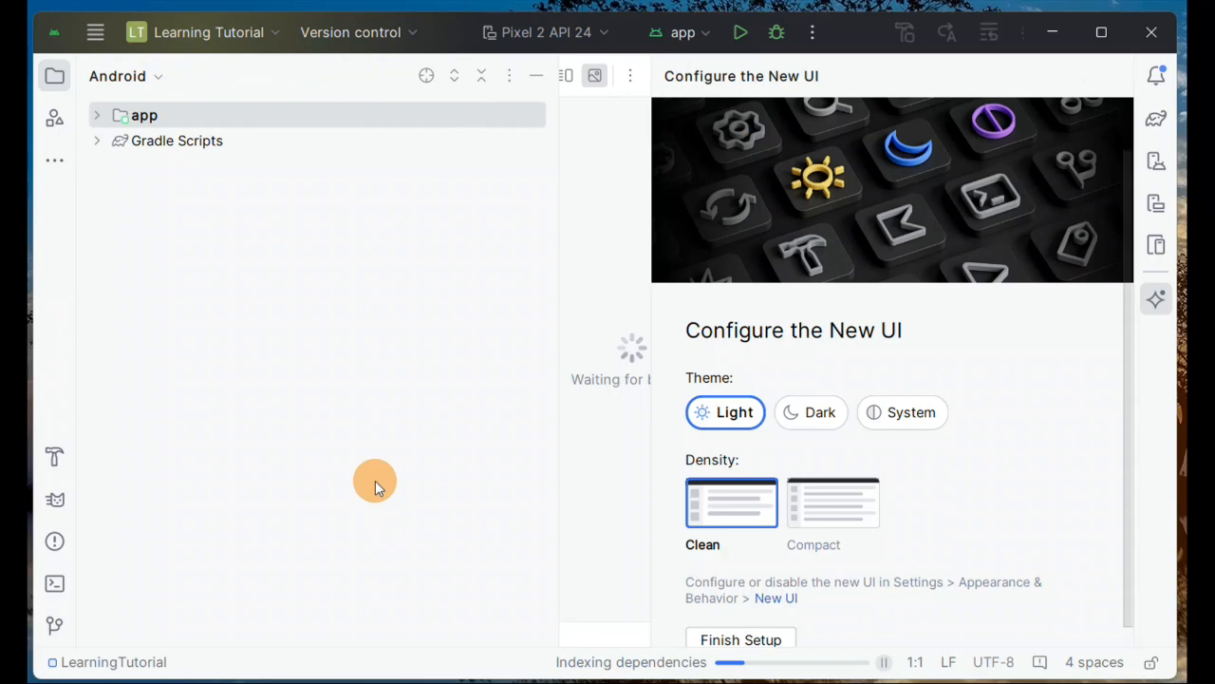
click(837, 494)
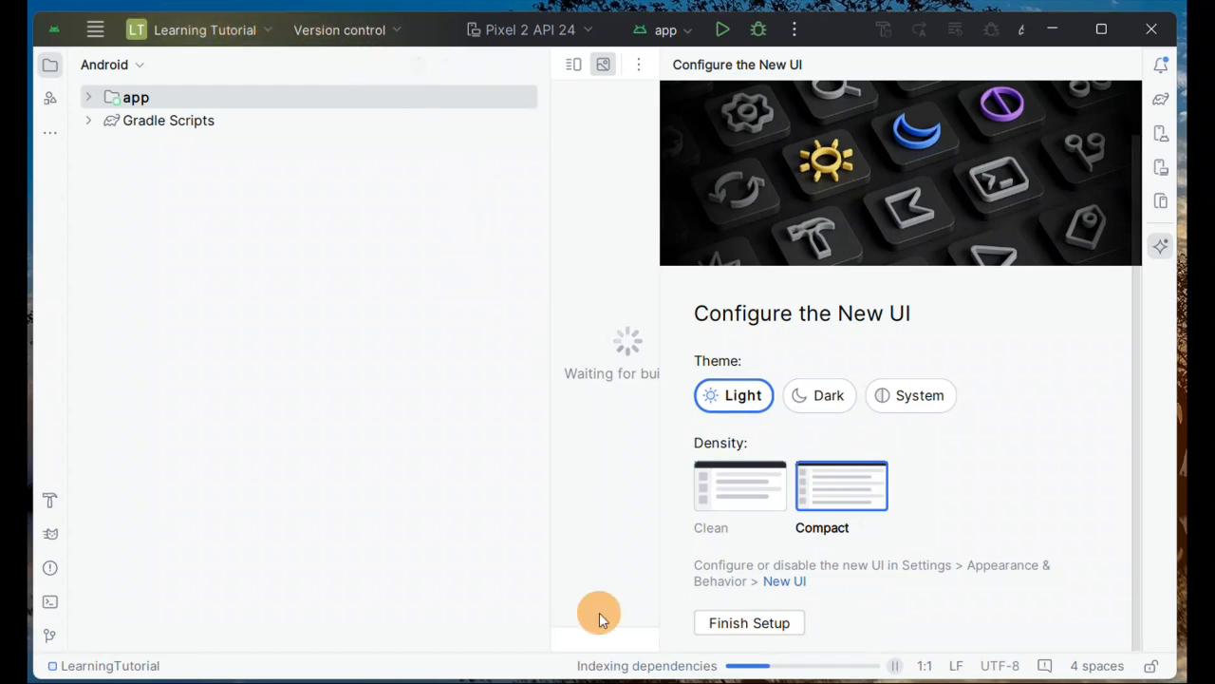
click(744, 496)
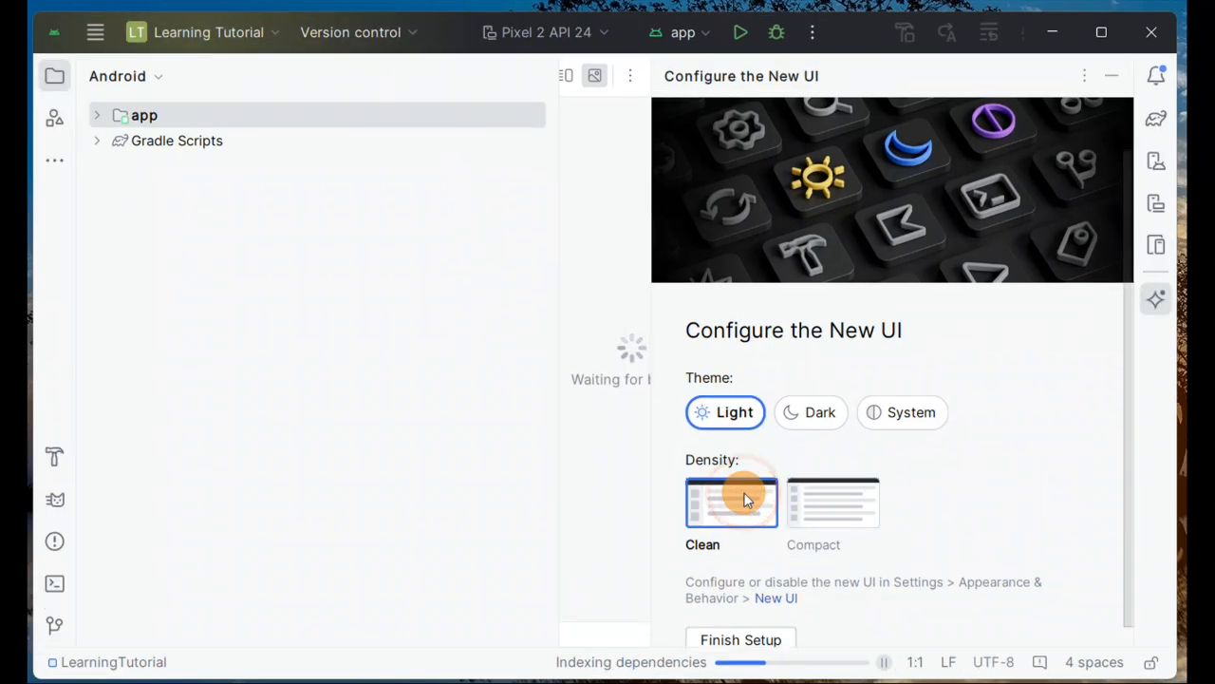
Step: Set the new UI's density to Compact and finish the UI setup
scroll(1129, 360, down, 1)
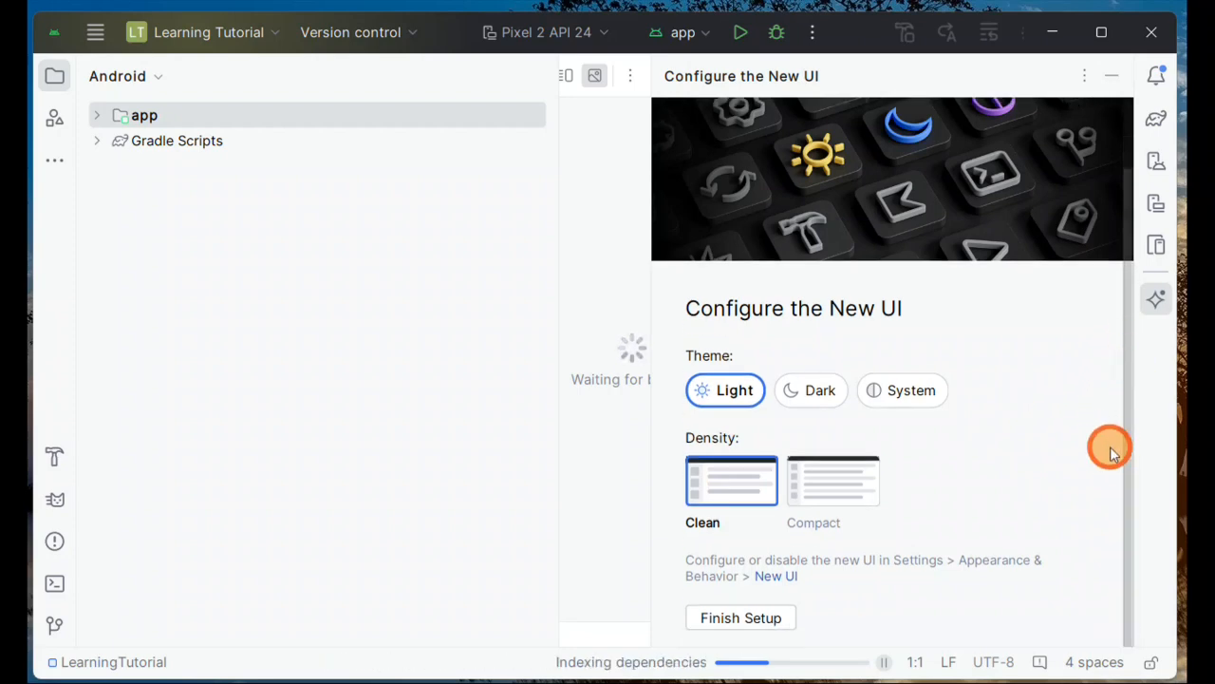
click(830, 496)
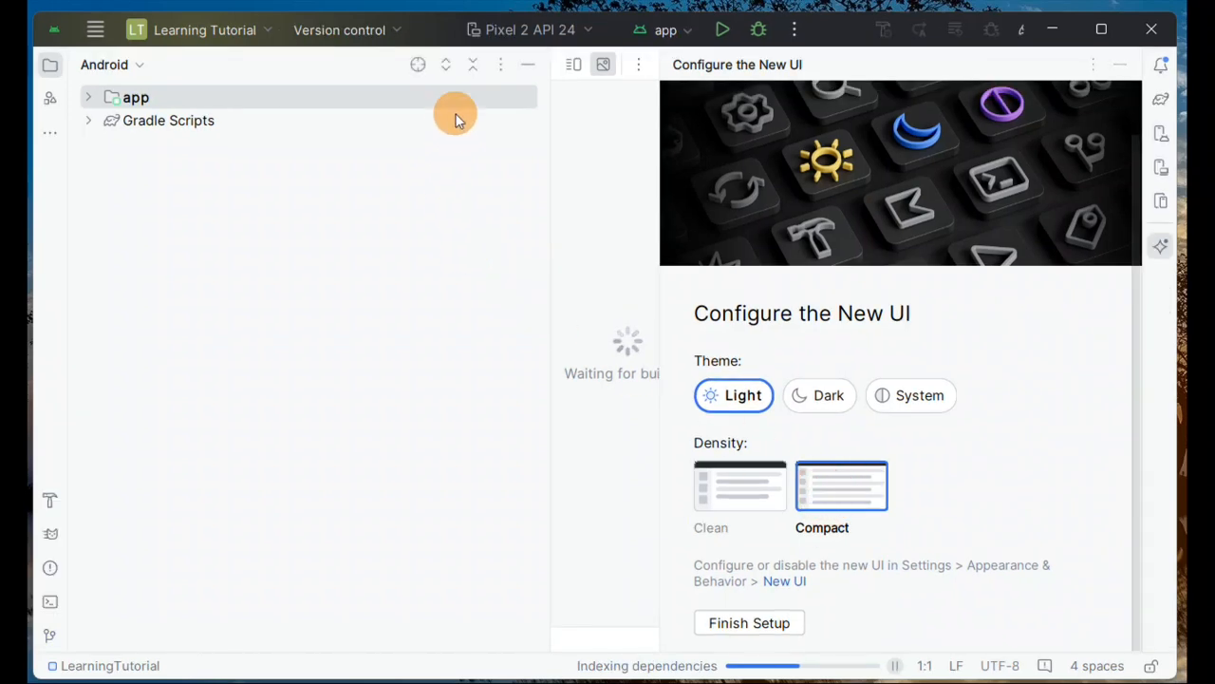
click(759, 622)
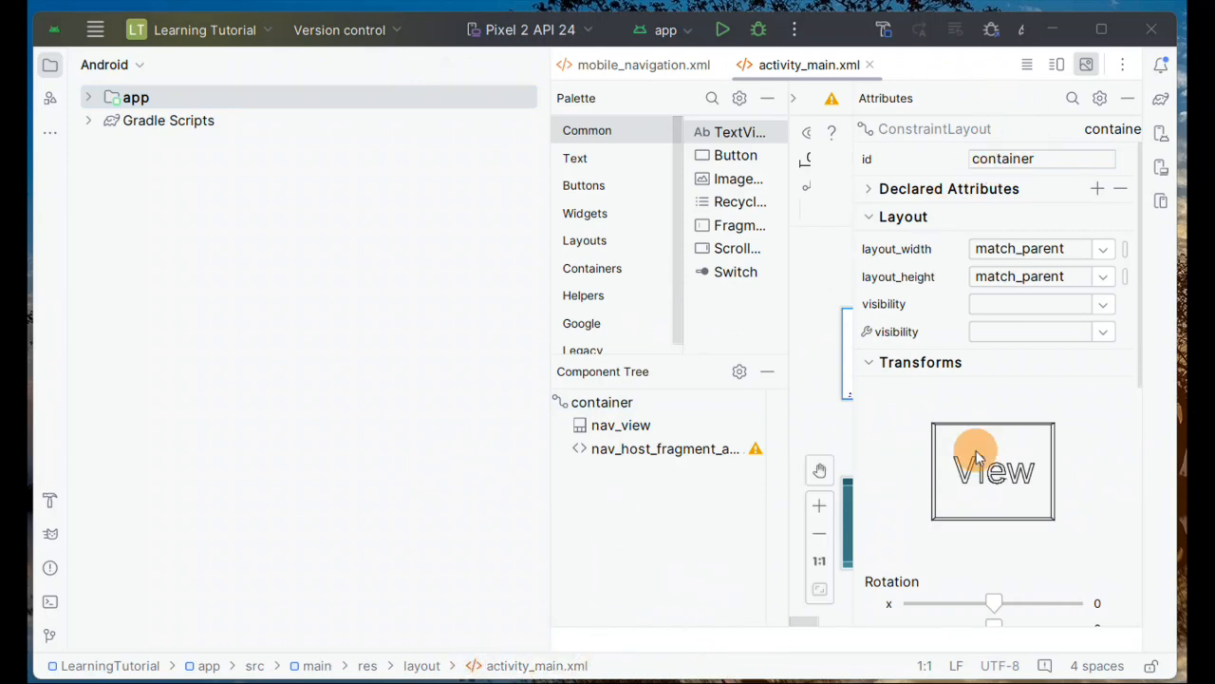
Step: Examine the available run devices, the version control options and the project switching options
click(589, 34)
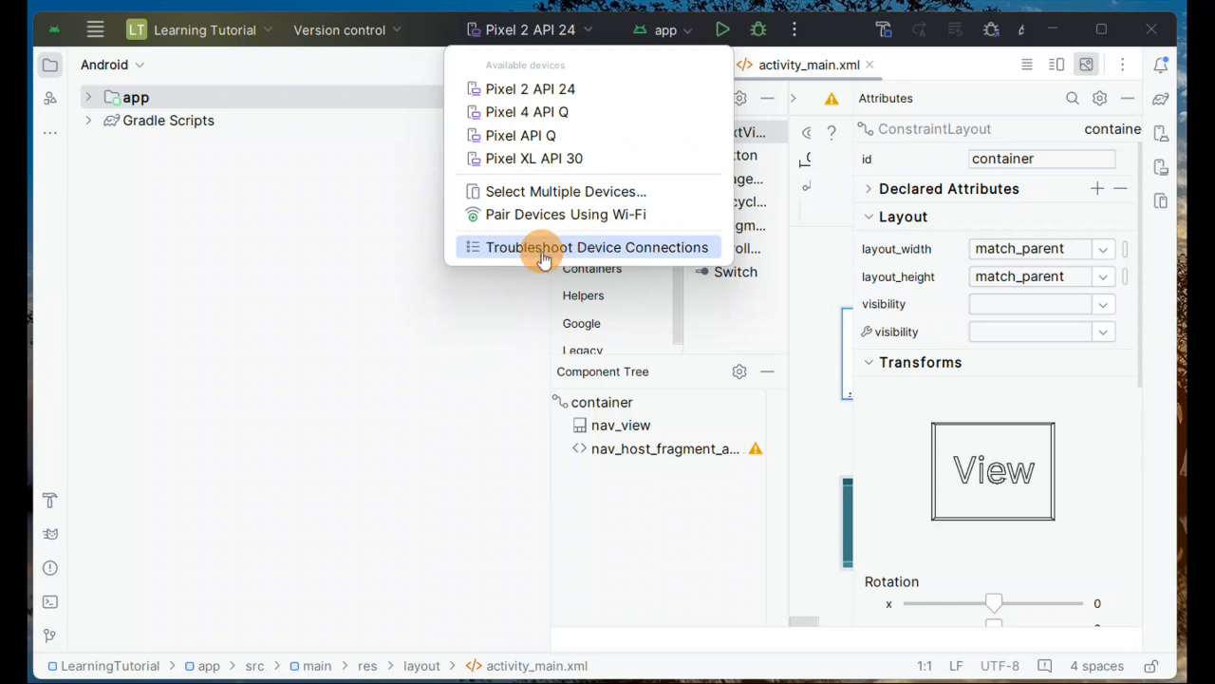
click(462, 370)
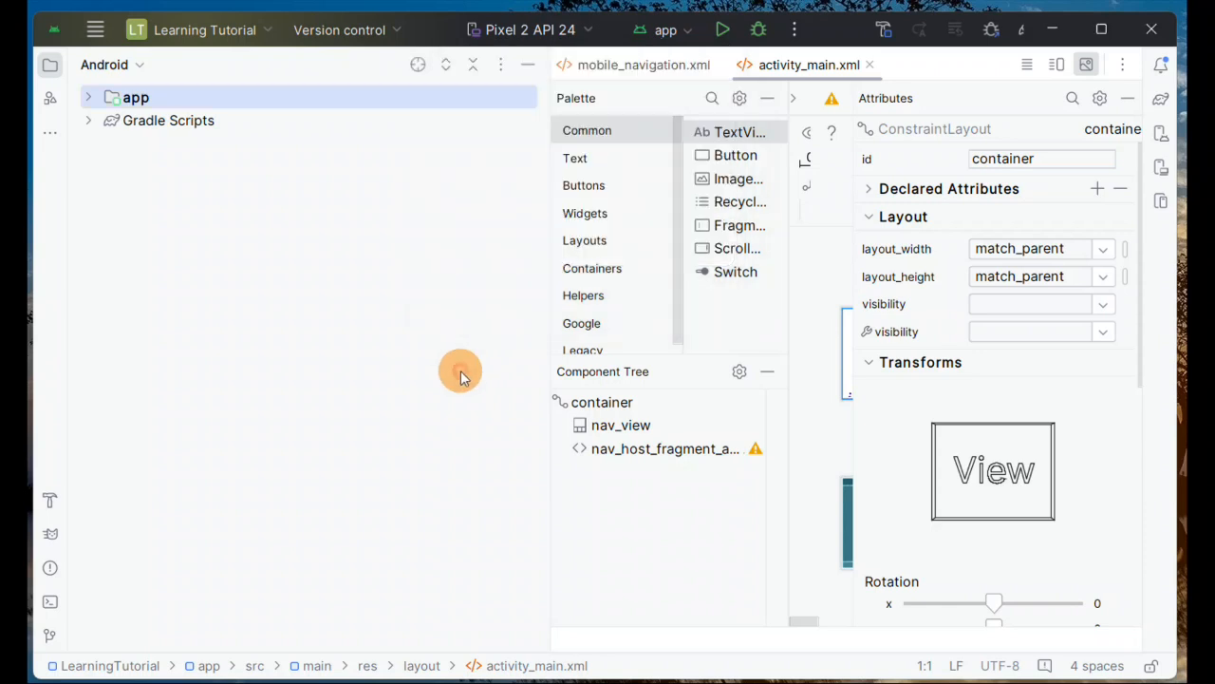
click(377, 35)
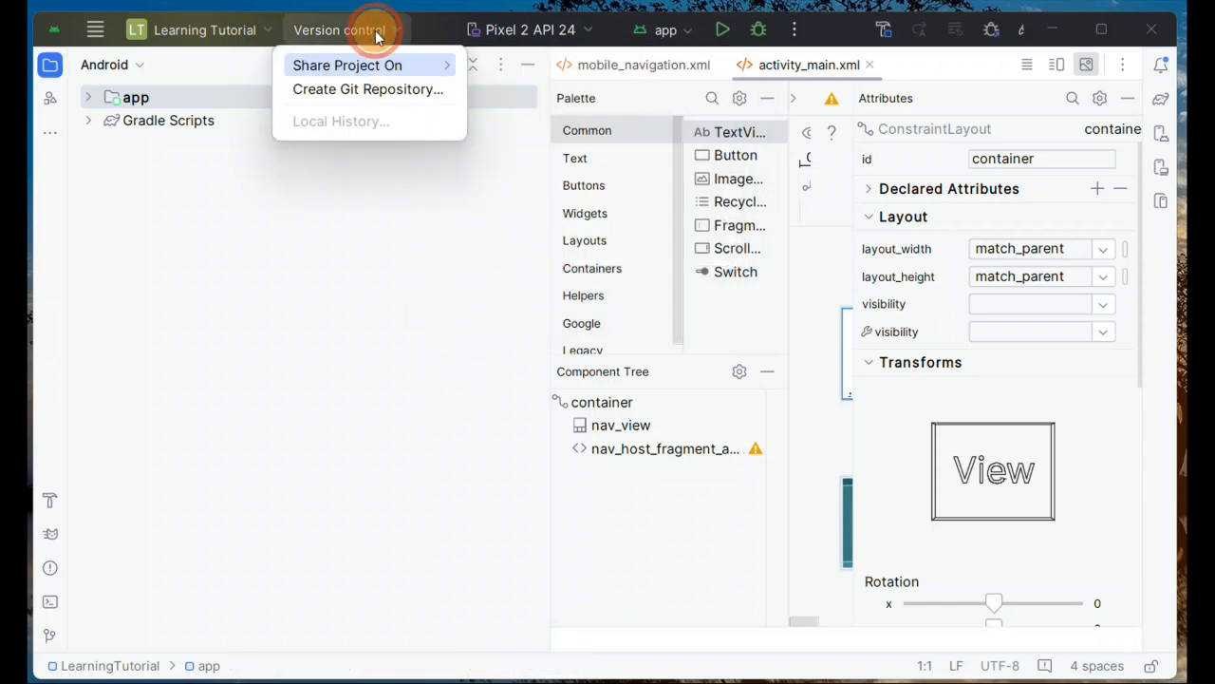
click(238, 36)
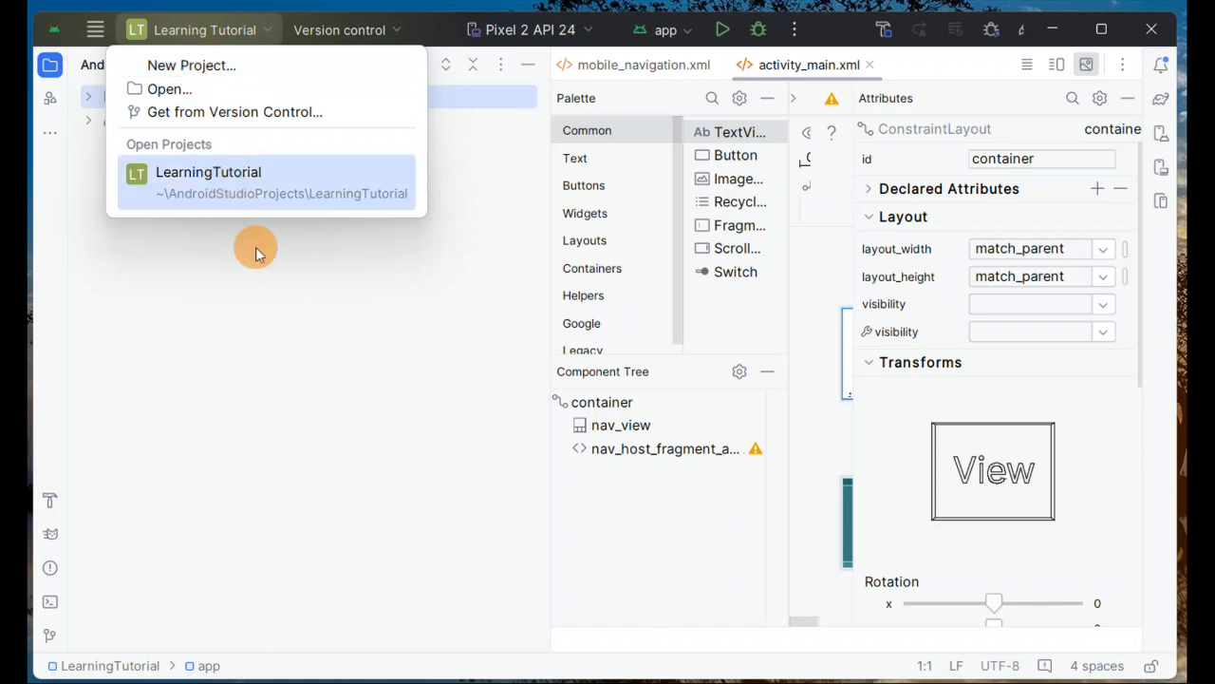
click(280, 298)
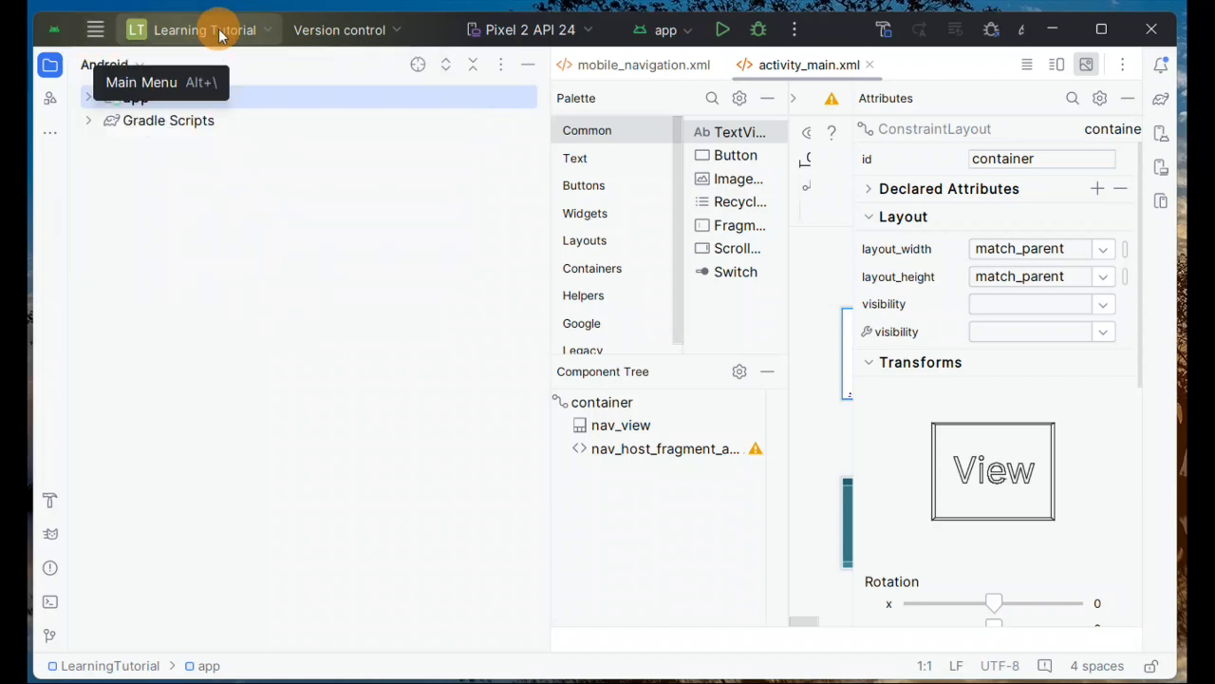
Step: Examine the available commands for viewing, building, version control and help in Android Studio's main menu
click(96, 31)
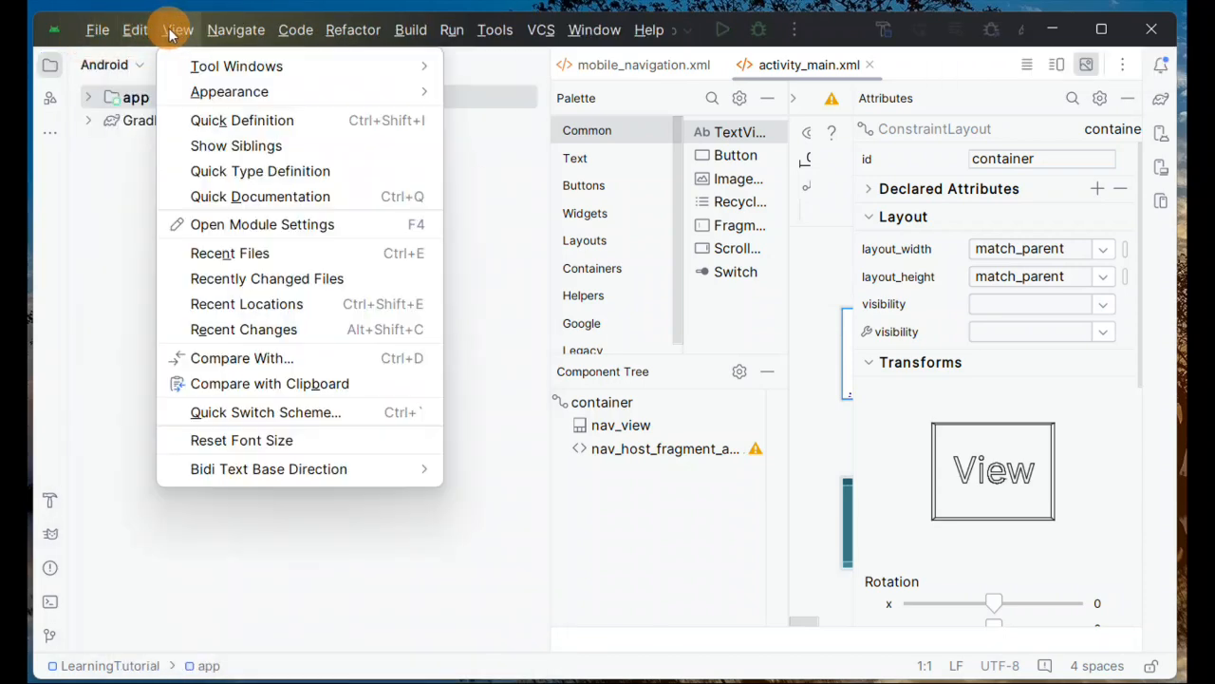
mouse_move(250, 33)
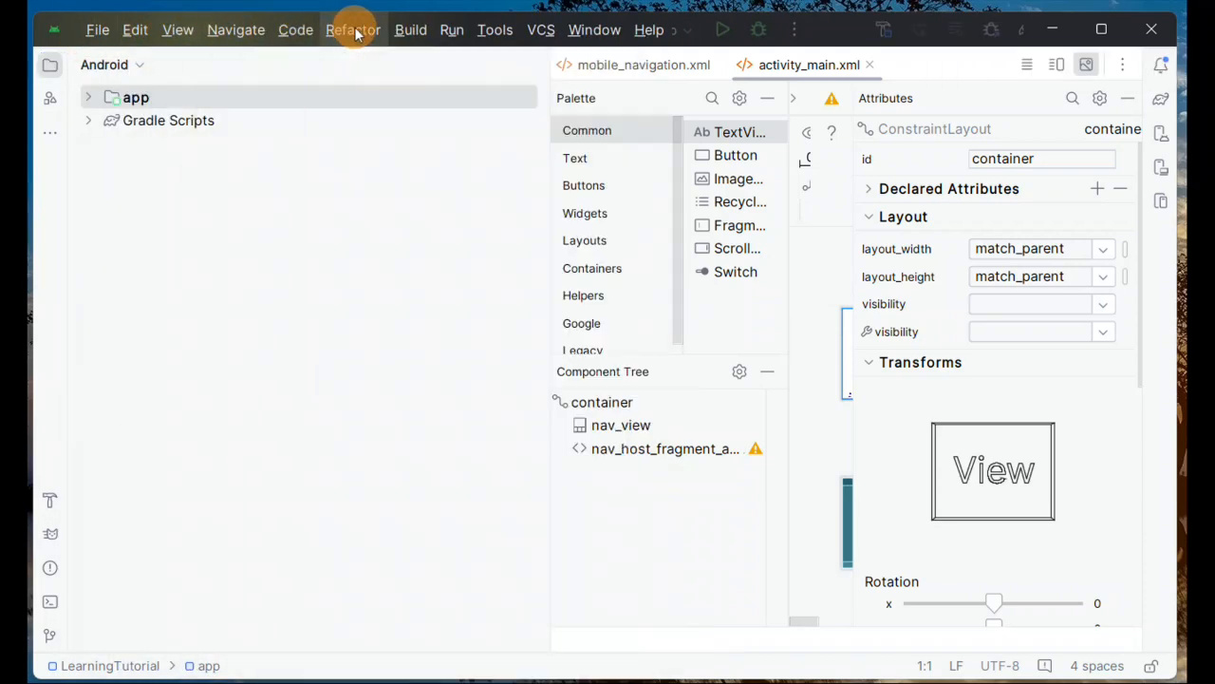
mouse_move(423, 35)
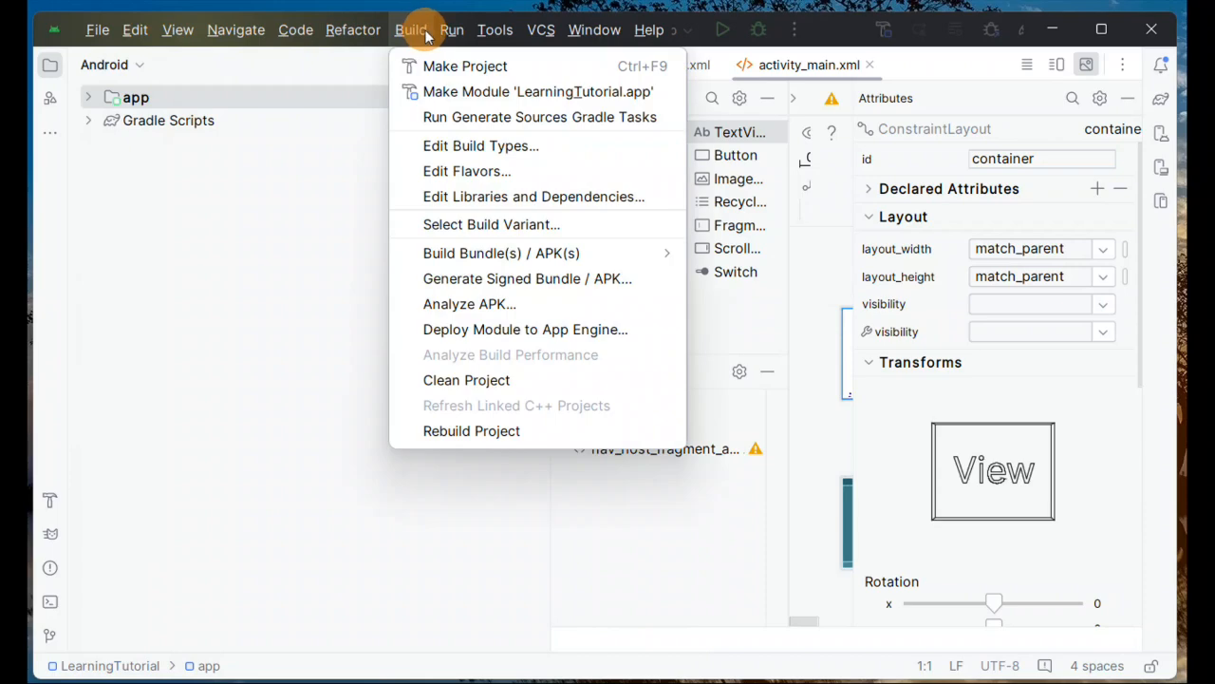
mouse_move(558, 35)
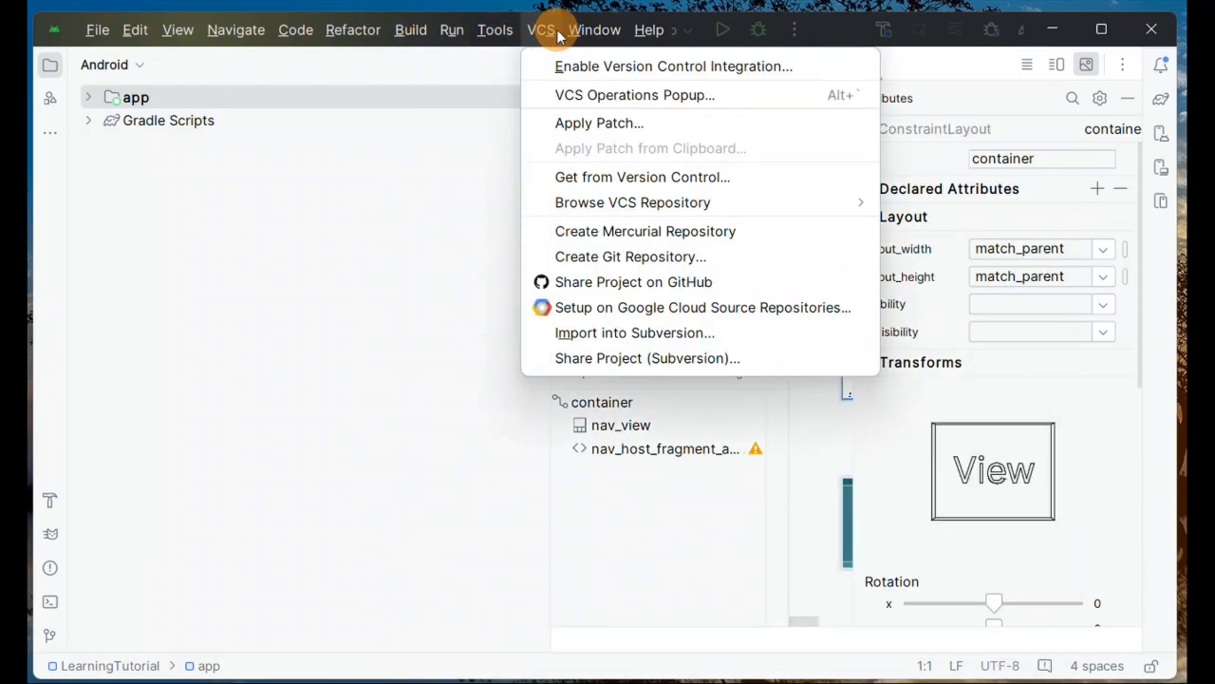
mouse_move(647, 33)
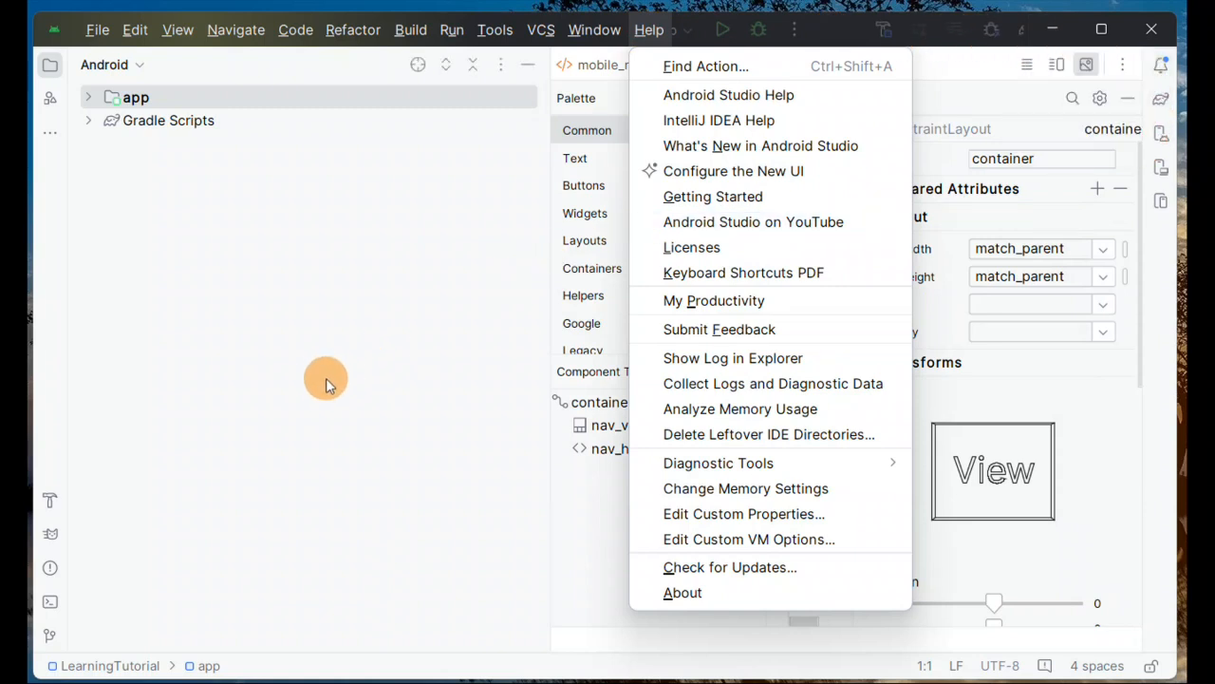
click(325, 383)
Step: Expand Gradle Scripts, app and its manifests folder in the project tree and open AndroidManifest.xml
click(89, 120)
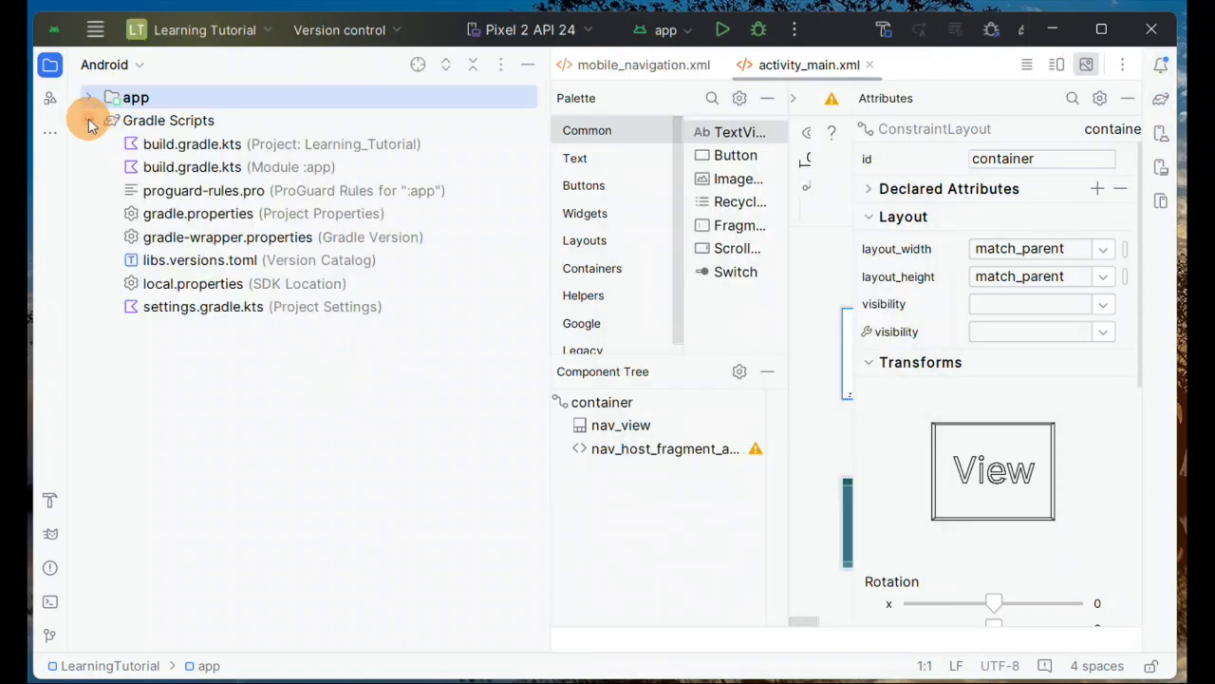
click(87, 97)
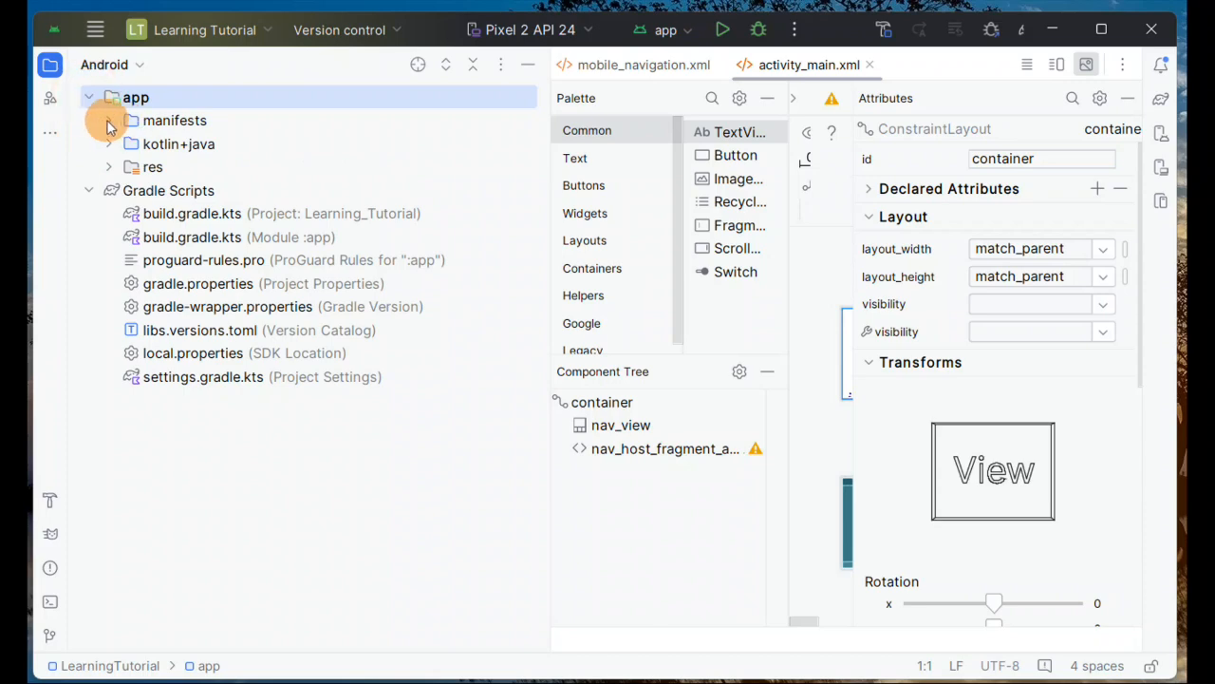
click(106, 124)
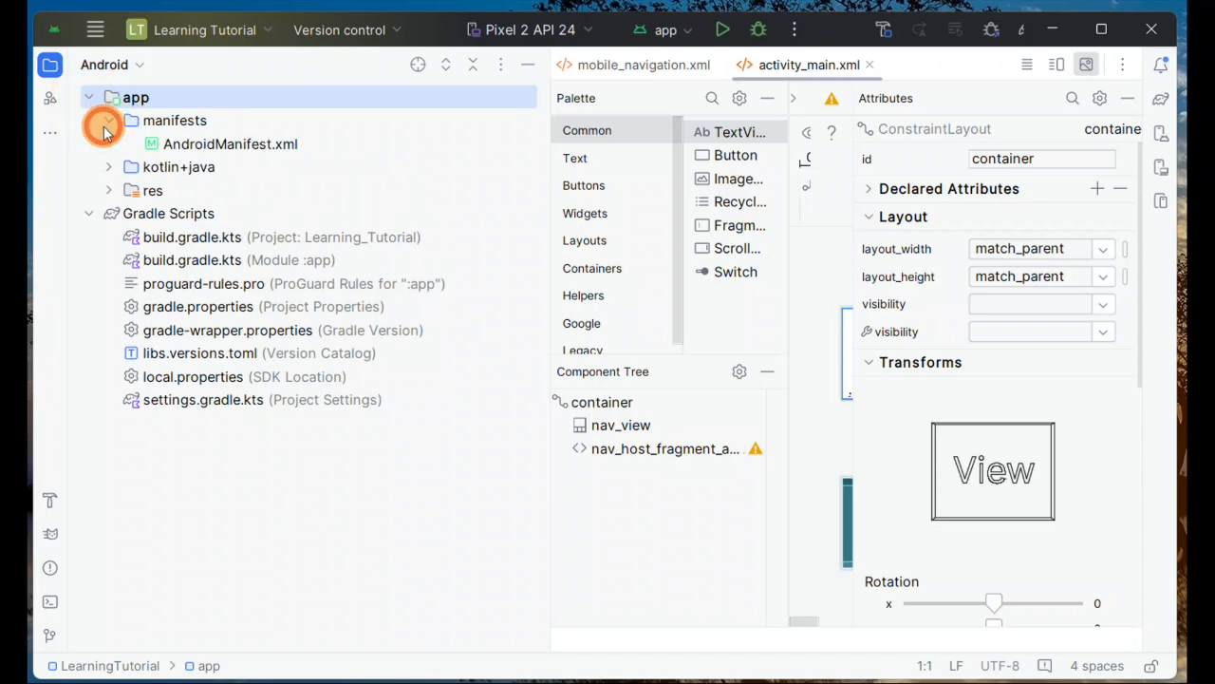
double_click(201, 144)
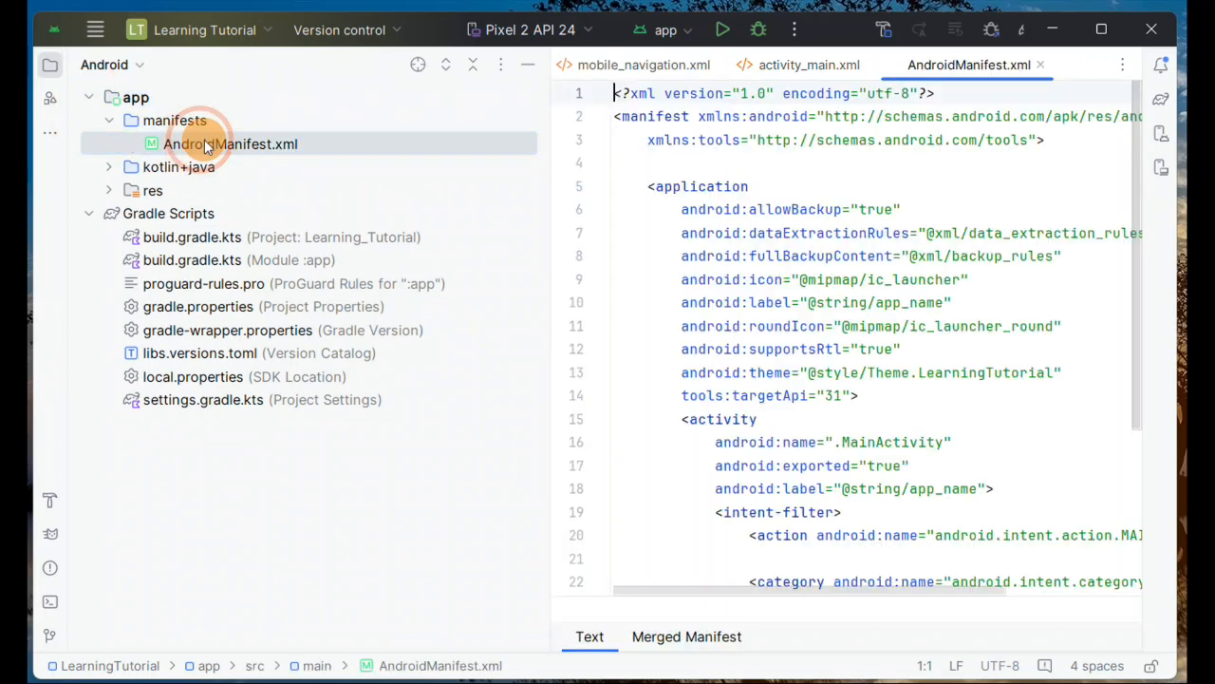
click(904, 64)
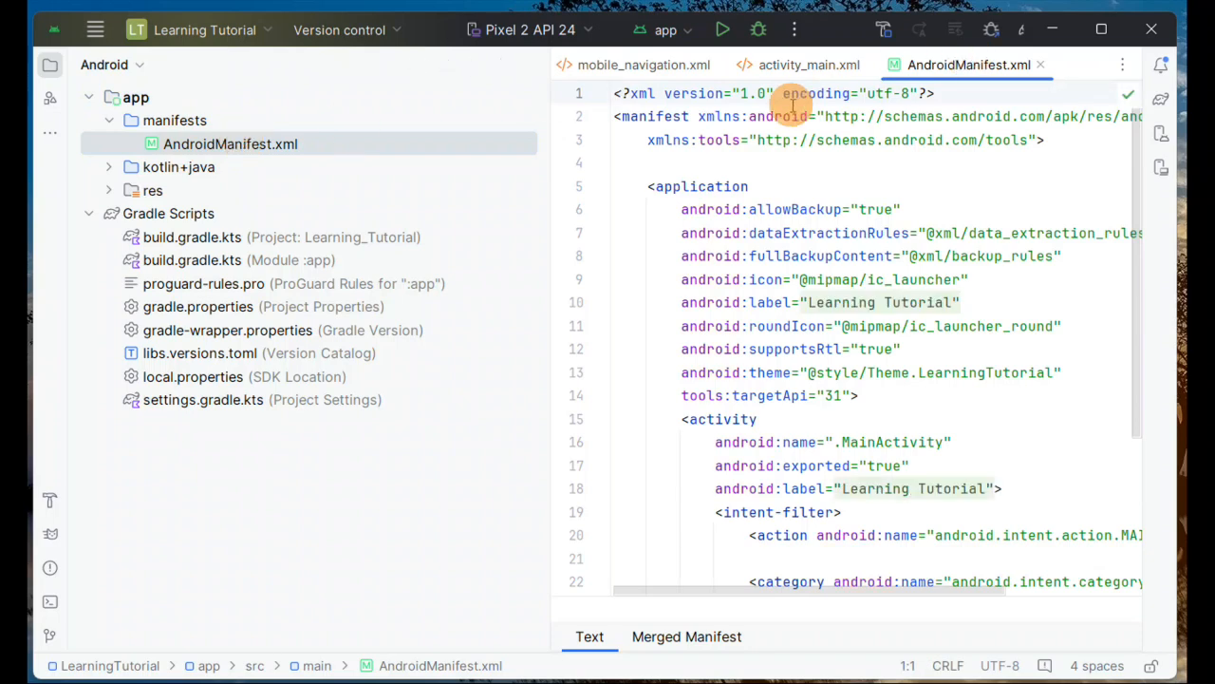
Step: Look over the open activity_main.xml layout and the mobile_navigation.xml navigation graph, ending on activity_main.xml
click(802, 67)
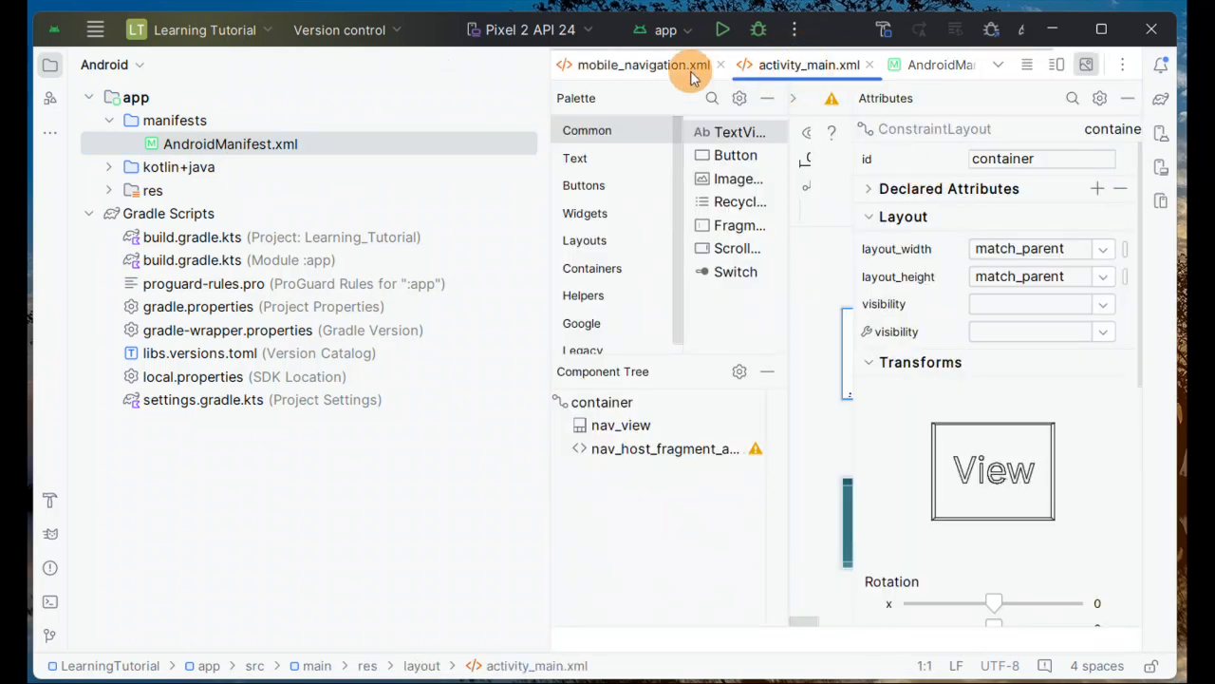
click(634, 64)
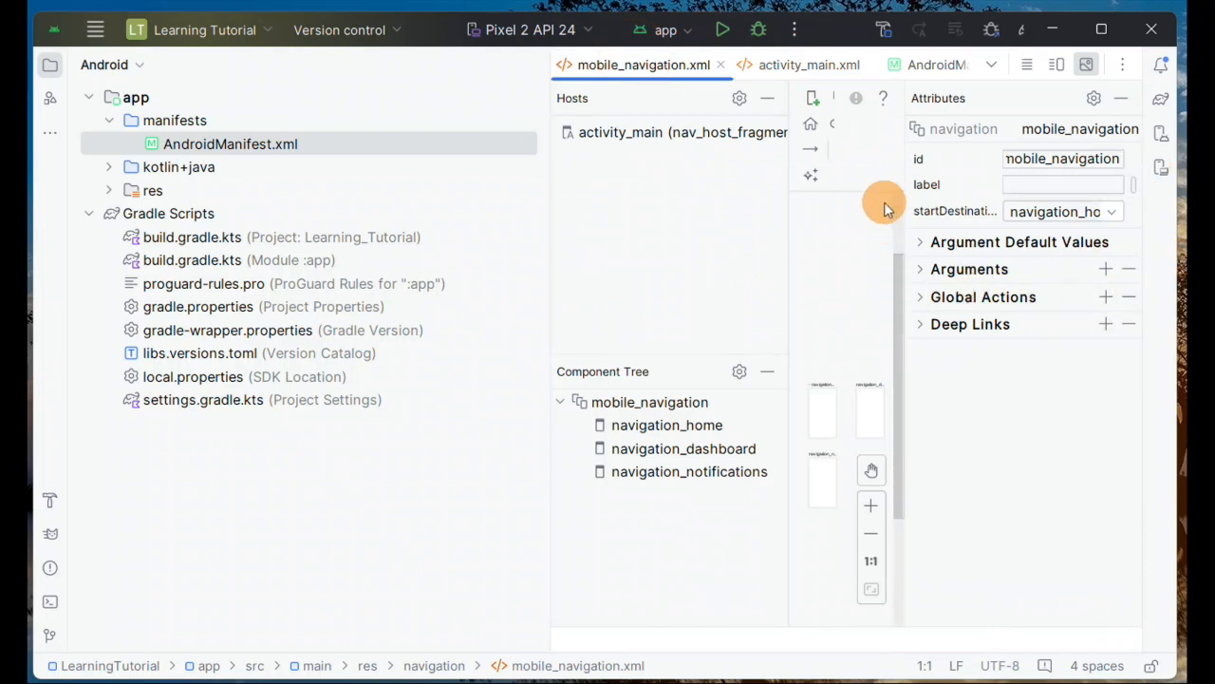
click(804, 66)
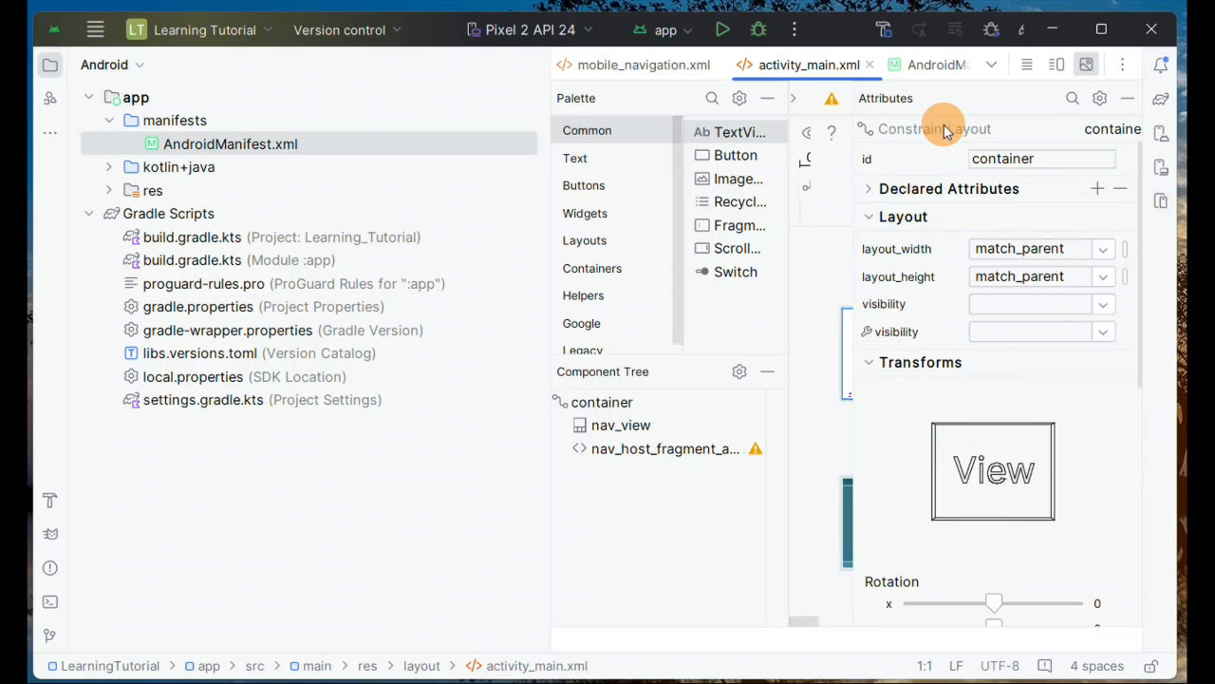
Step: Return to AndroidManifest.xml and examine its code around the application element's allowBackup attribute
click(940, 67)
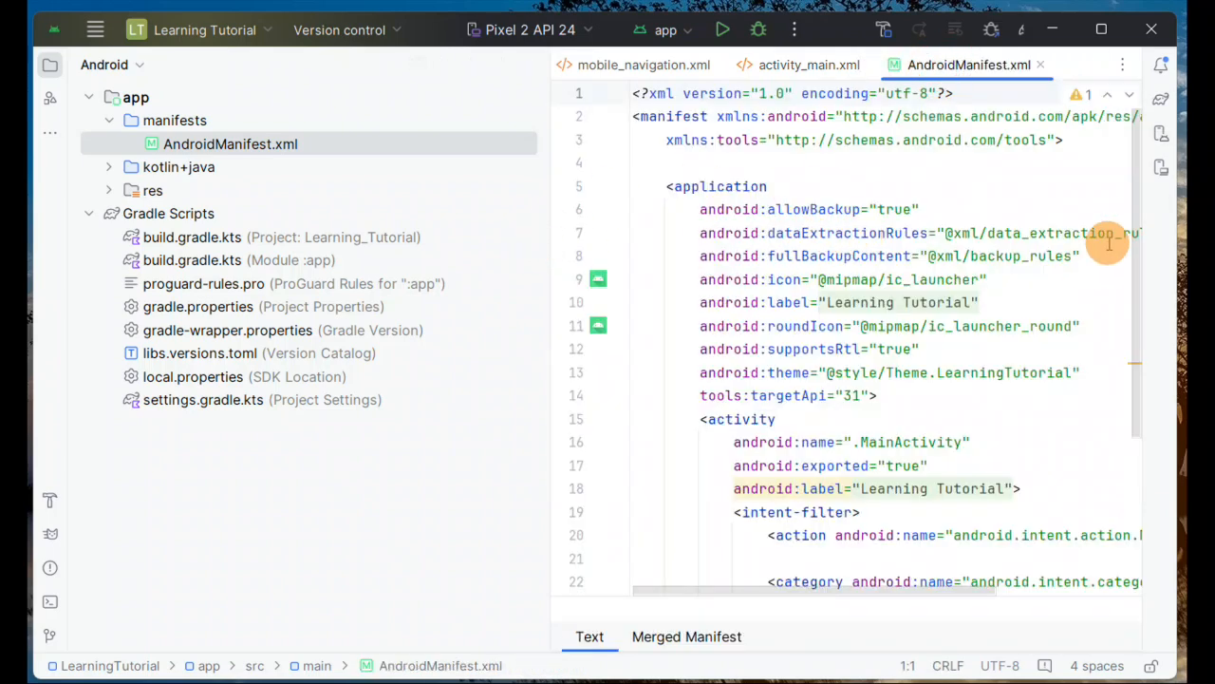
drag(1134, 173, 1123, 108)
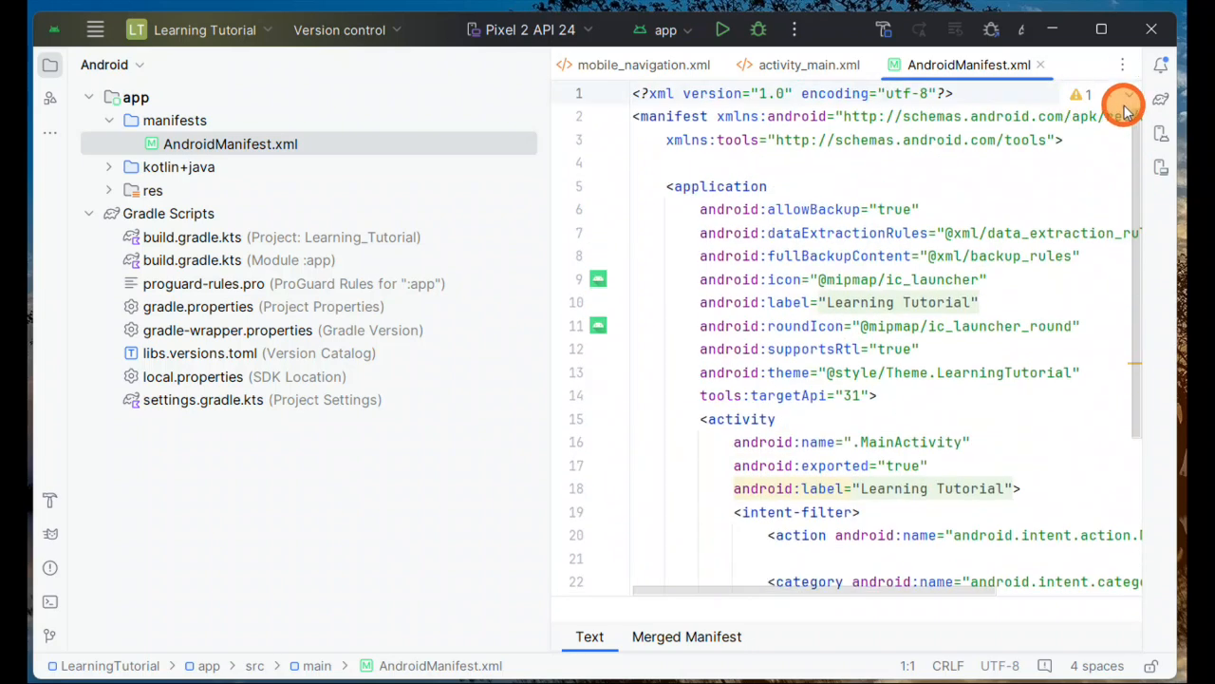
click(904, 209)
click(700, 209)
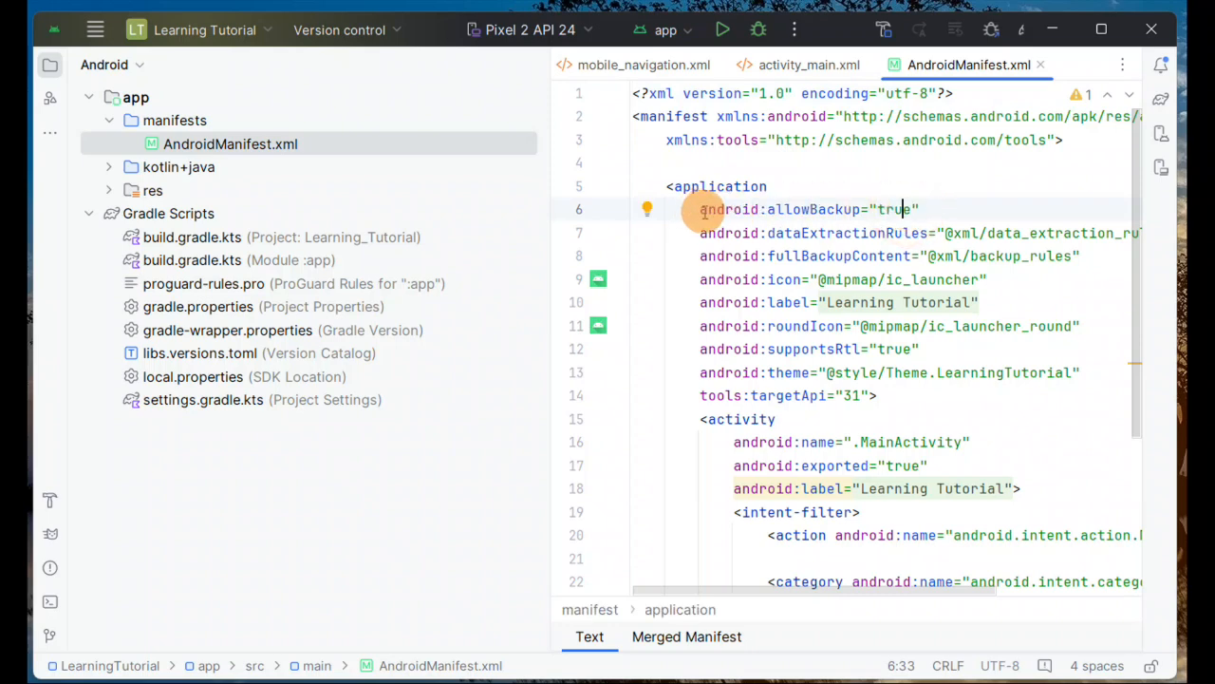